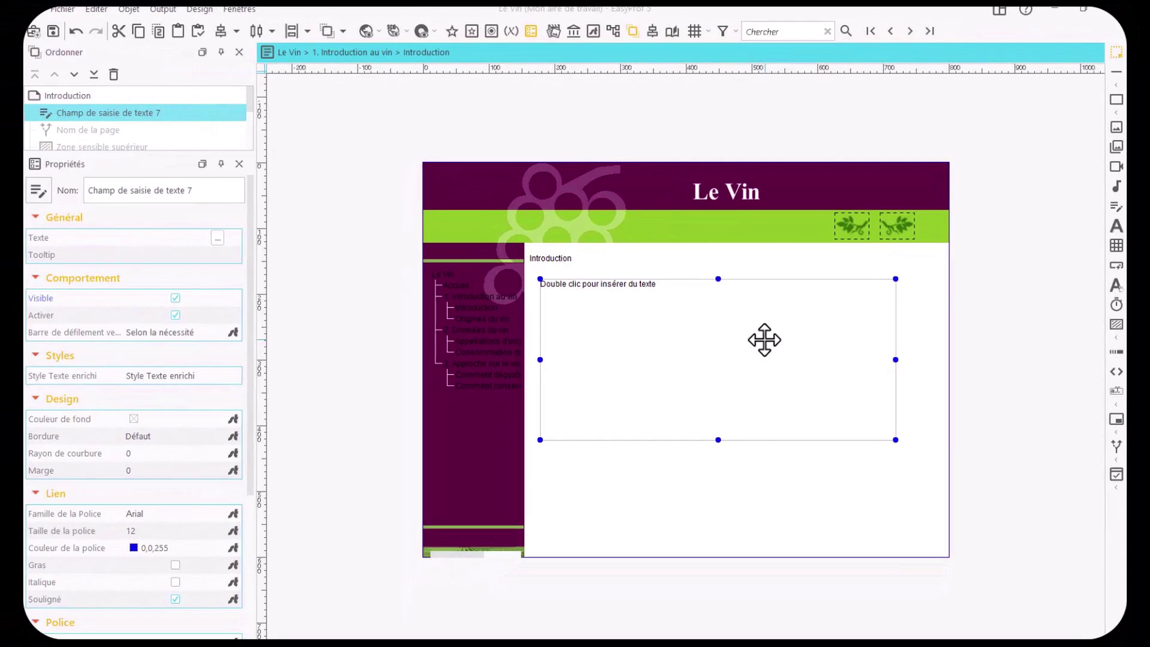
pyautogui.doubleClick(764, 340)
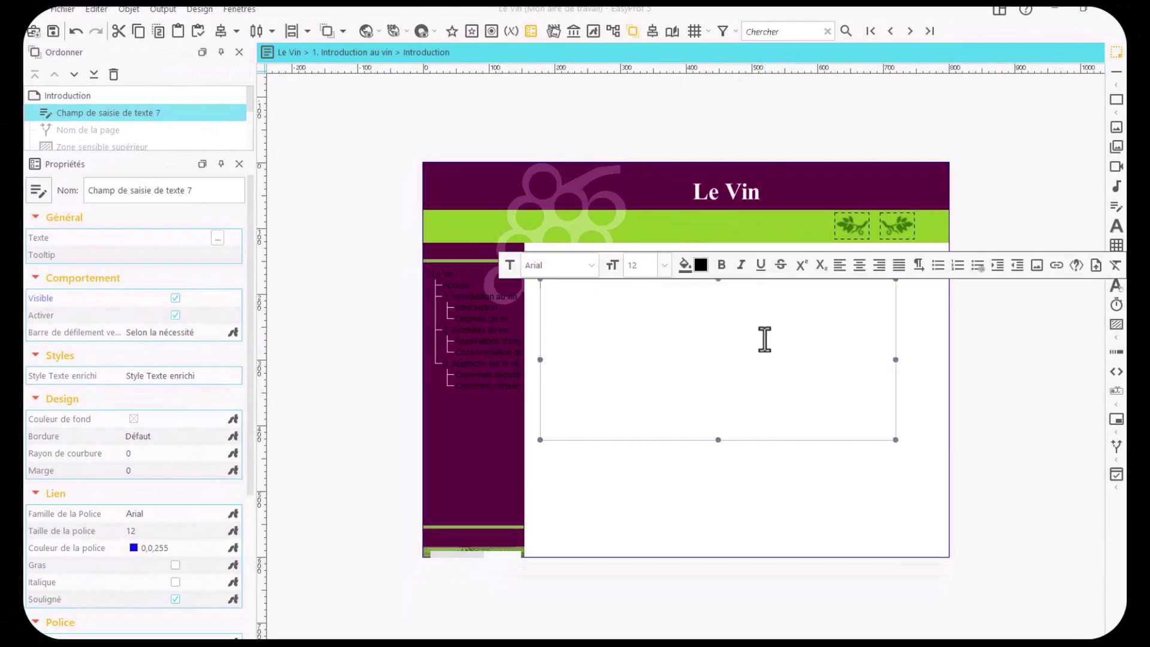
pyautogui.write('ebenrnrn')
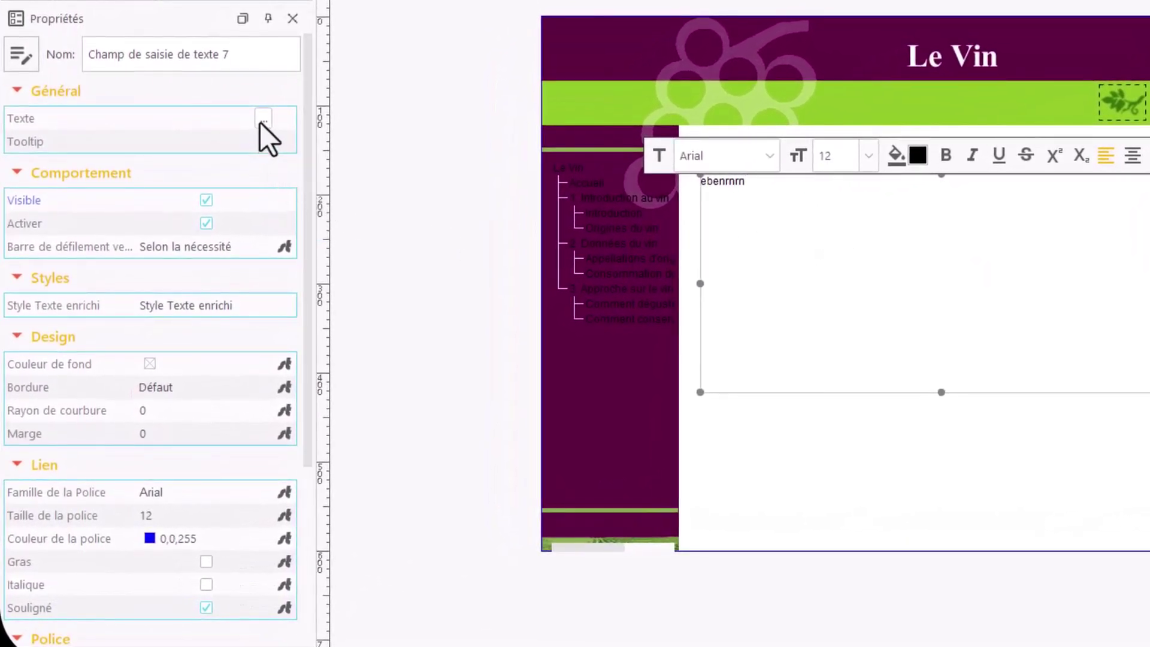
pyautogui.click(263, 121)
pyautogui.click(263, 118)
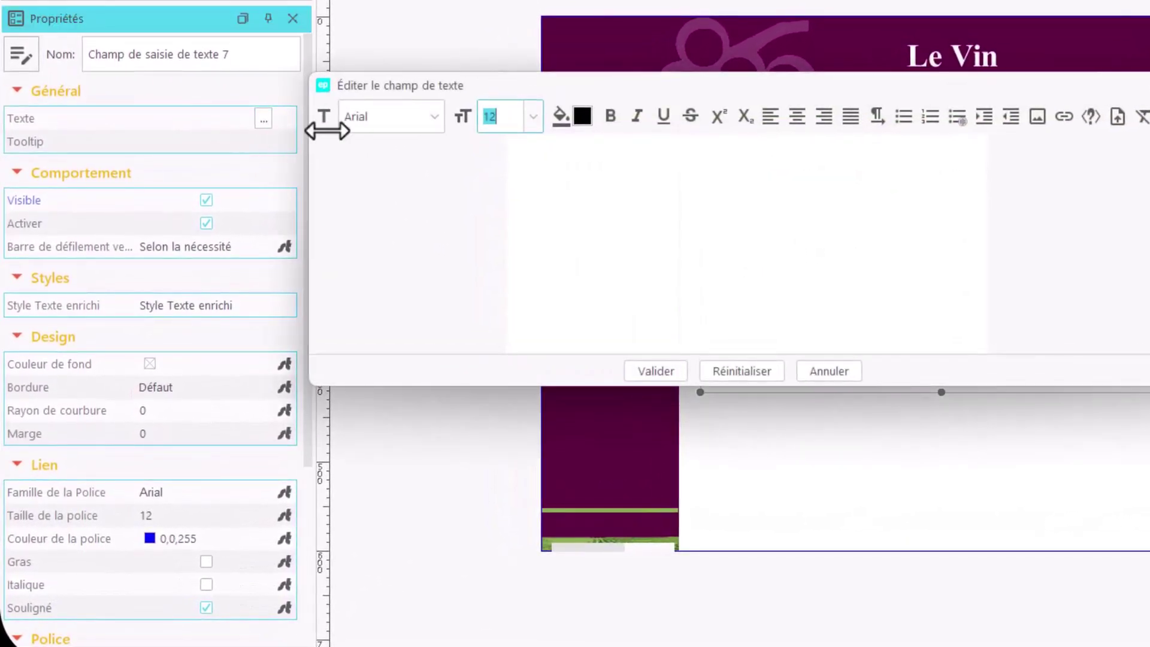
pyautogui.write('henrnrne')
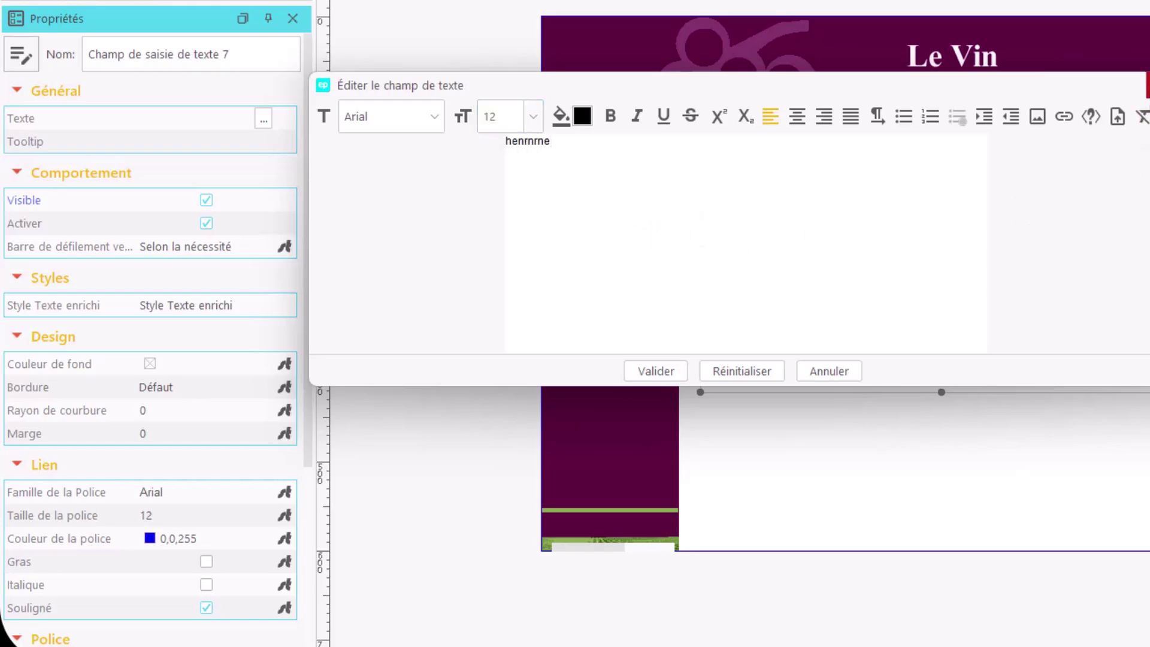
pyautogui.click(1149, 84)
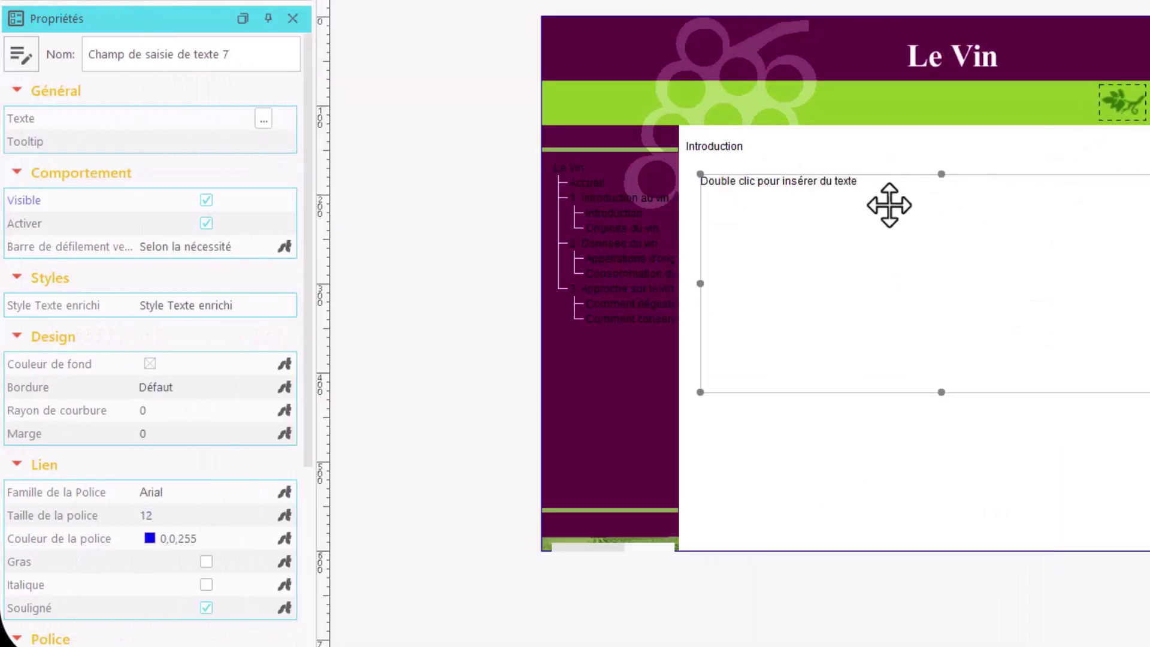
# Paste the copied introduction to wine, starting "Le vin est une boisson alcoolisée", into the text field below the Introduction heading.
pyautogui.doubleClick(868, 207)
pyautogui.hotkey('ctrl', 'v')
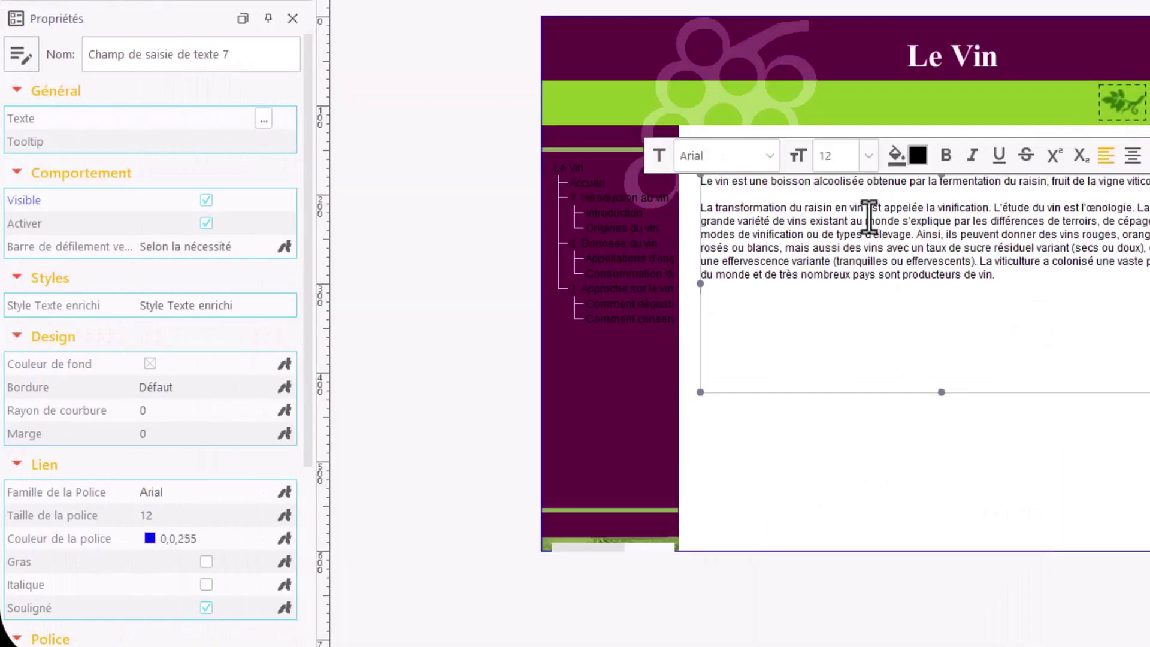
pyautogui.press('Escape')
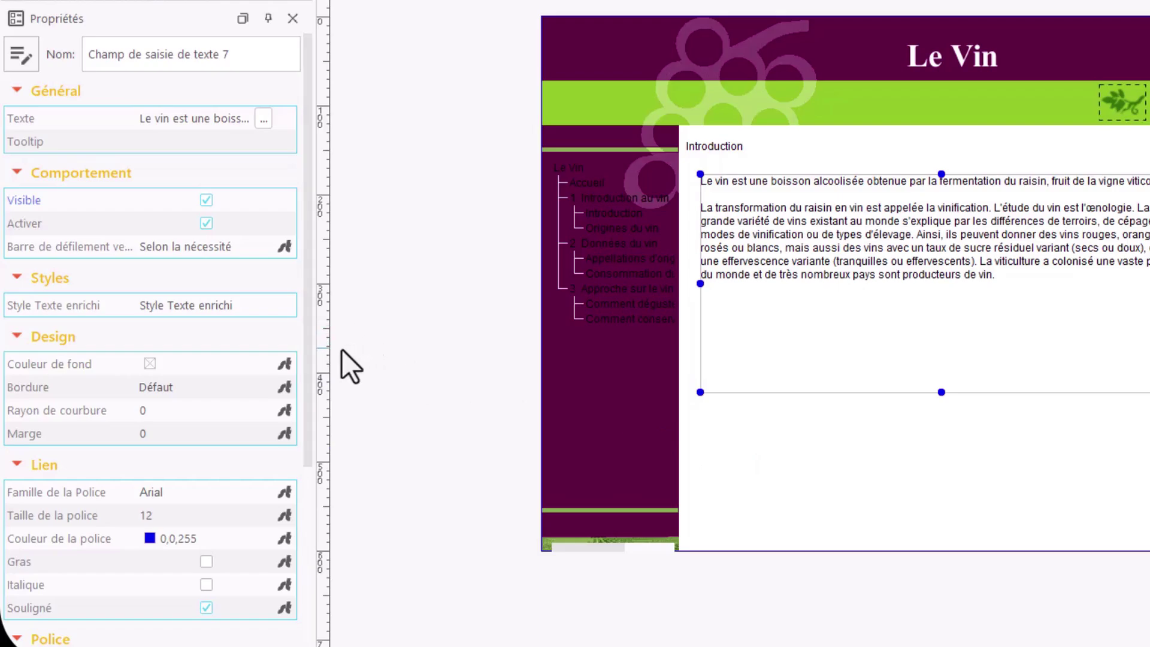
pyautogui.click(308, 350)
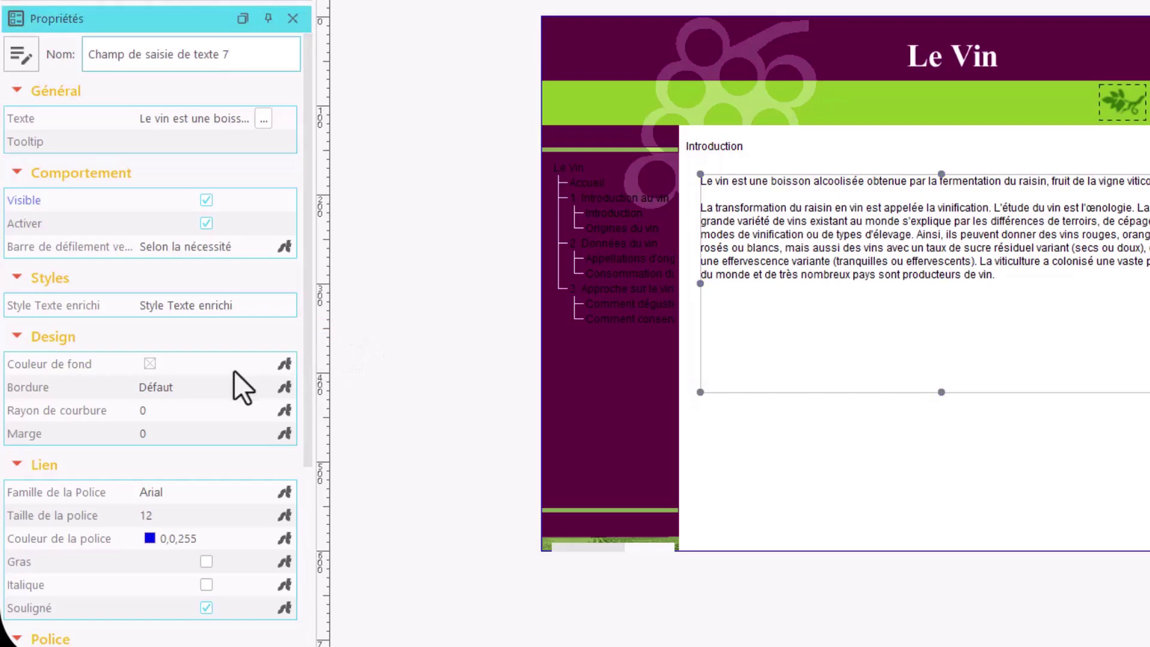
pyautogui.click(186, 492)
pyautogui.click(206, 521)
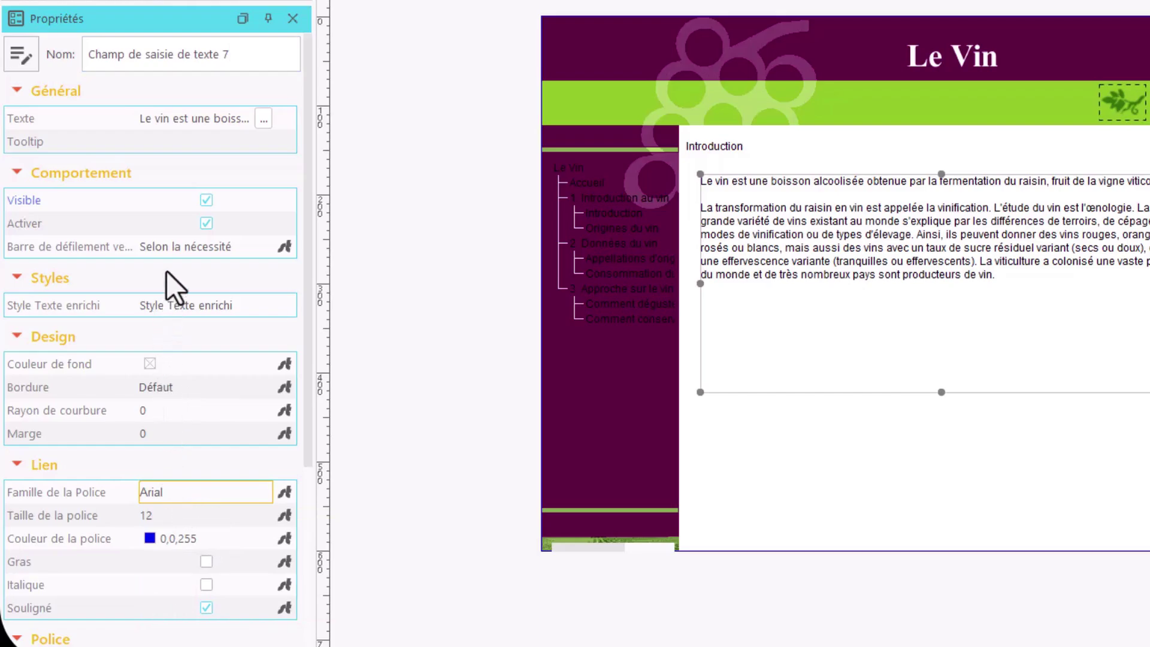
# Try out a background colour for the text field.
pyautogui.click(179, 363)
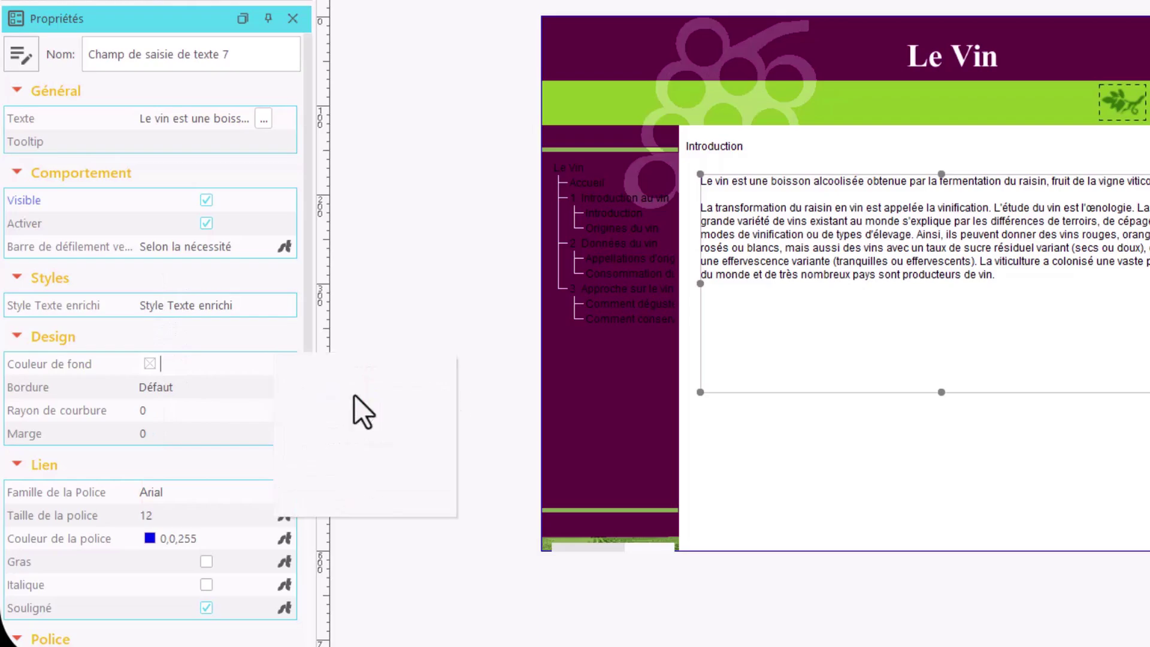
pyautogui.click(354, 395)
pyautogui.click(192, 363)
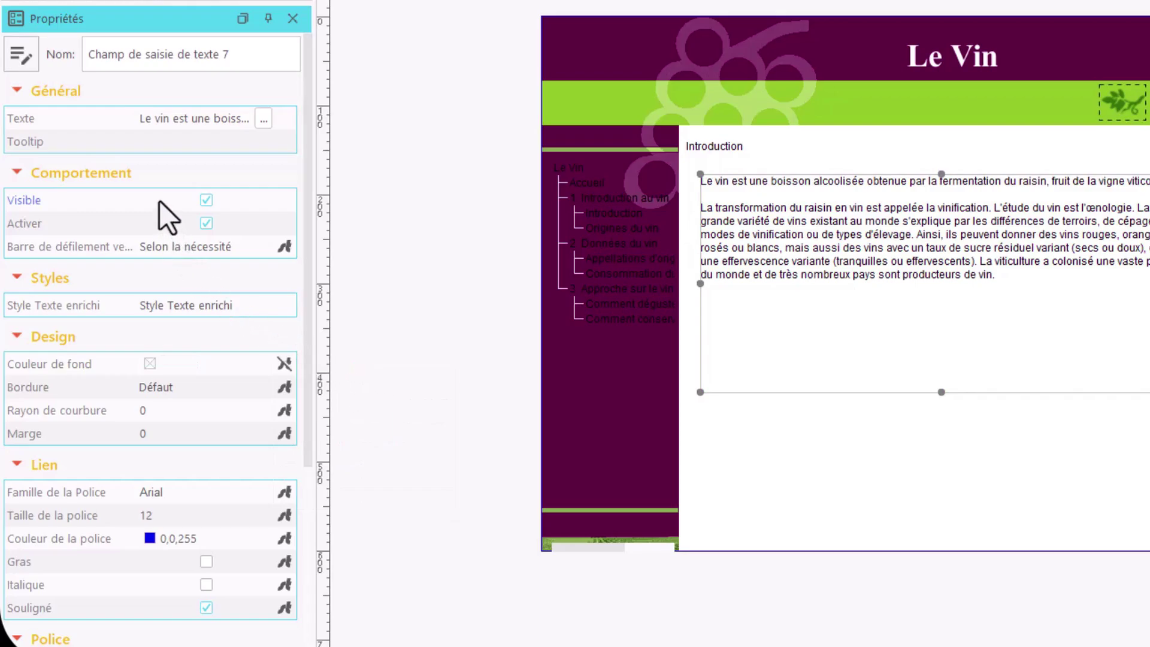
# Set the text field's inner margin to 10,10,10,10.
pyautogui.click(206, 430)
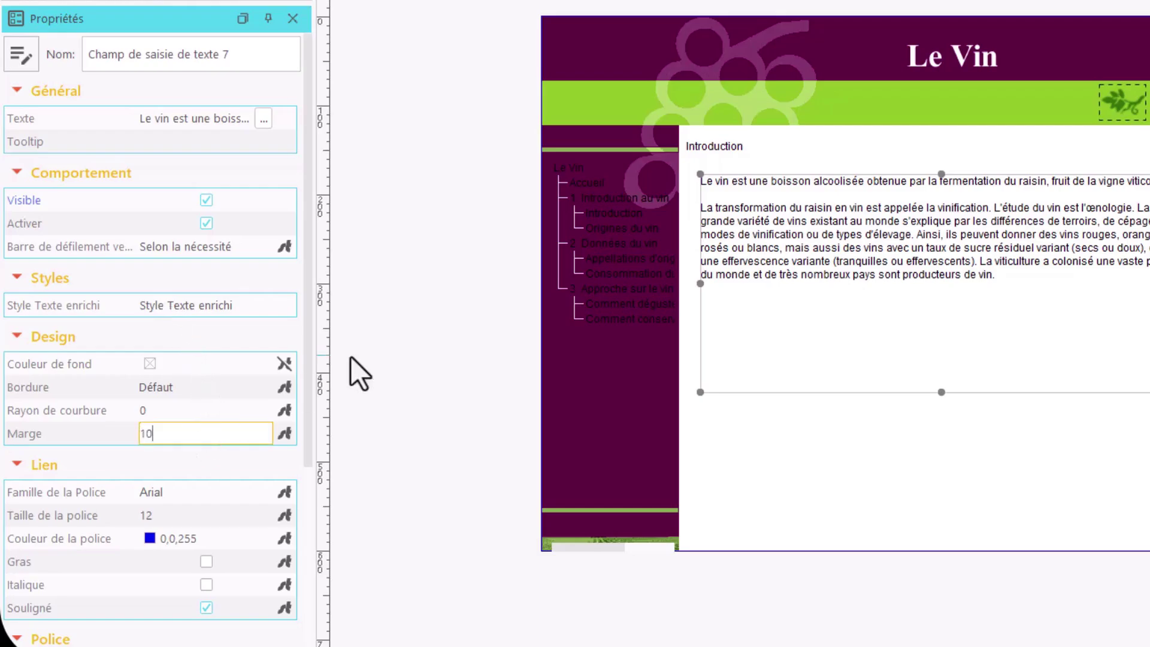
pyautogui.write('10,10,10,10')
pyautogui.press('Return')
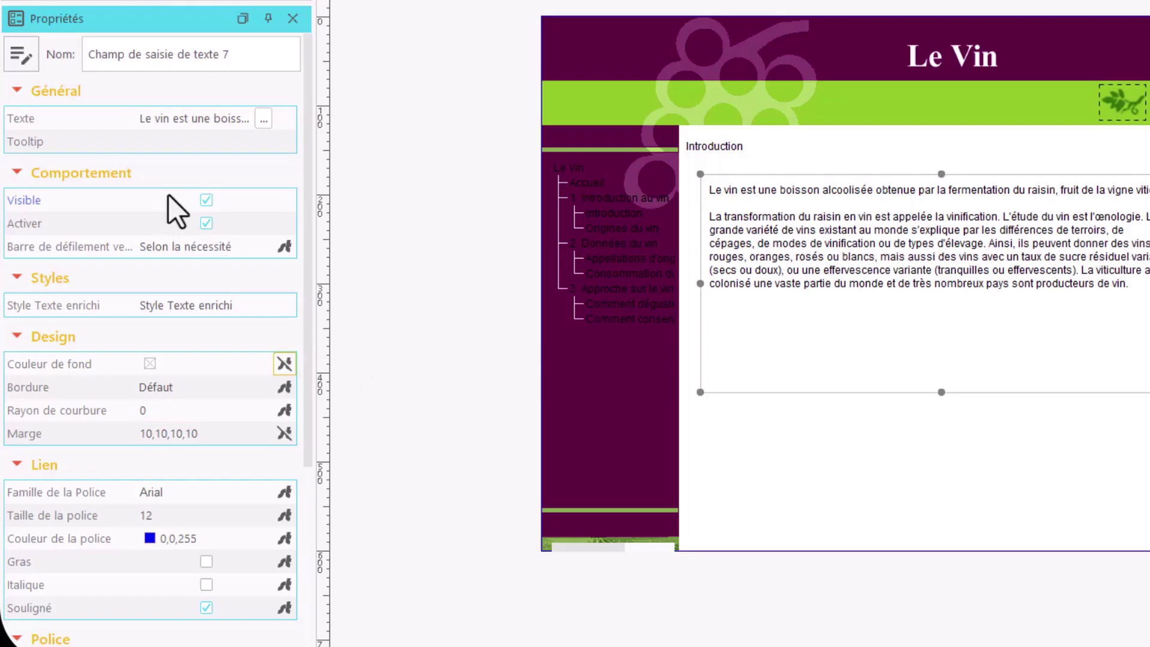
# Shrink the text field closer around its text and set its vertical scroll bar to Jamais.
pyautogui.moveTo(1149, 392); pyautogui.dragTo(1096, 350)
pyautogui.click(197, 251)
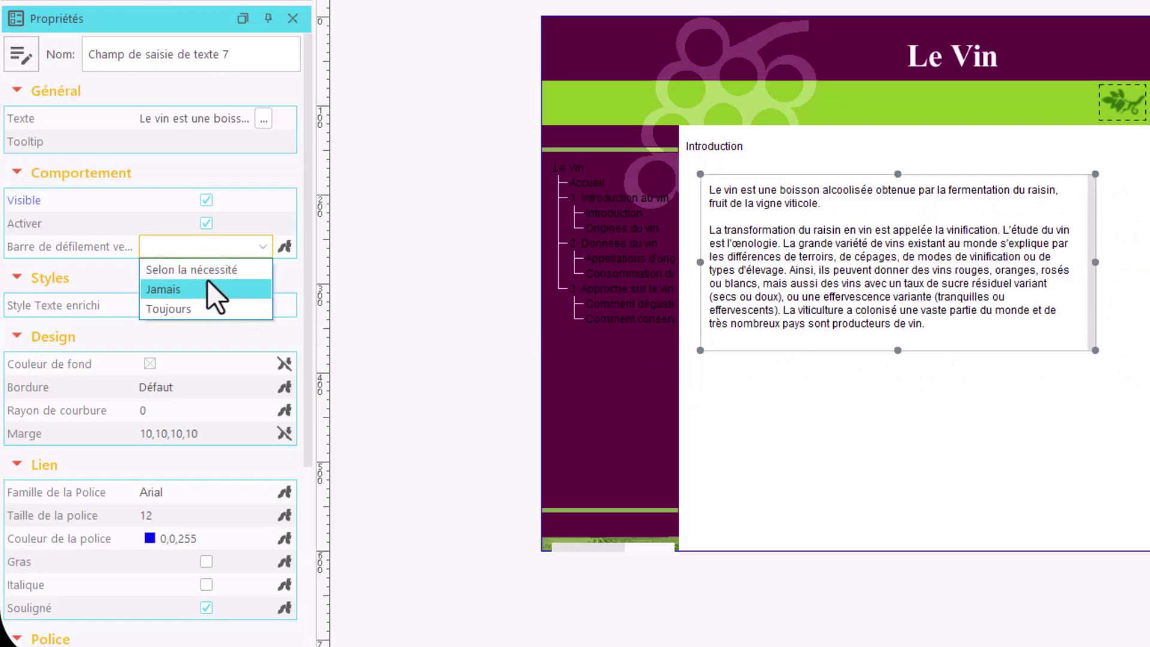
pyautogui.click(207, 276)
pyautogui.click(212, 257)
pyautogui.click(207, 289)
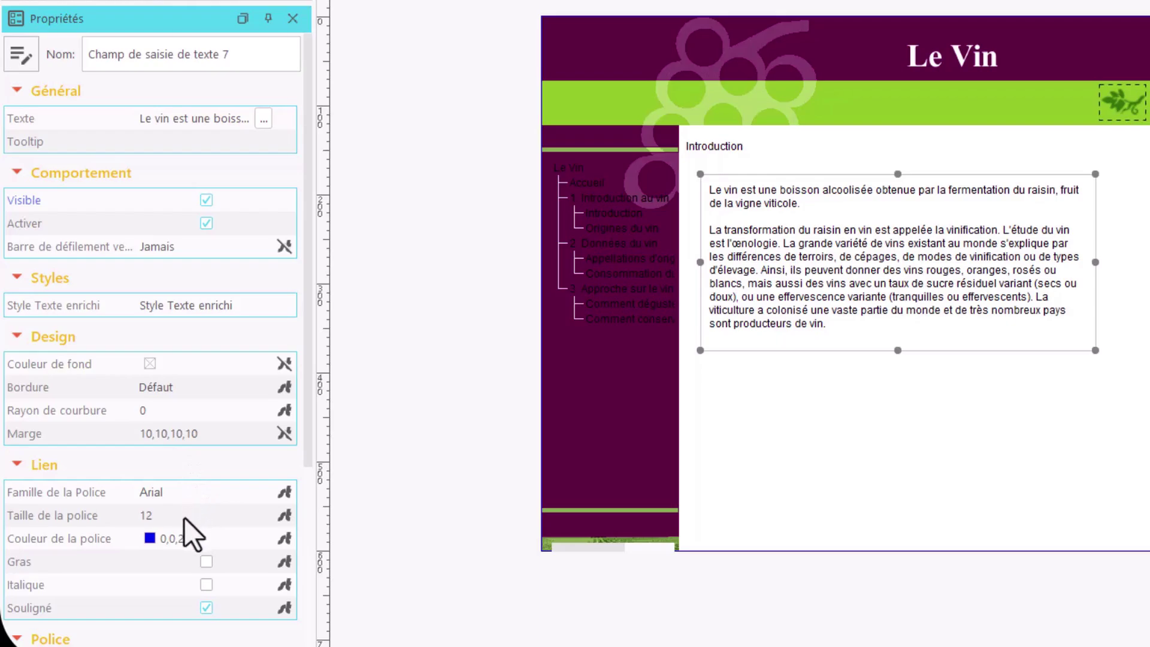
# Move the text field slightly down, away from the Introduction heading.
pyautogui.click(881, 303)
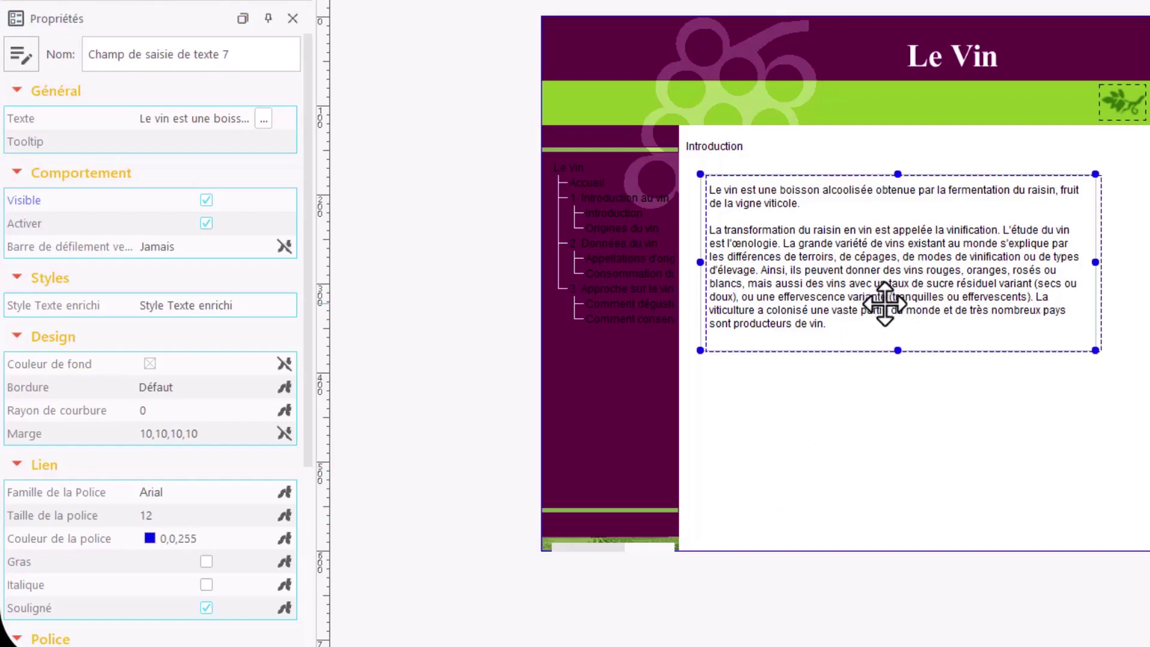
pyautogui.moveTo(880, 303); pyautogui.dragTo(888, 334)
pyautogui.moveTo(308, 407); pyautogui.dragTo(303, 611)
pyautogui.click(182, 540)
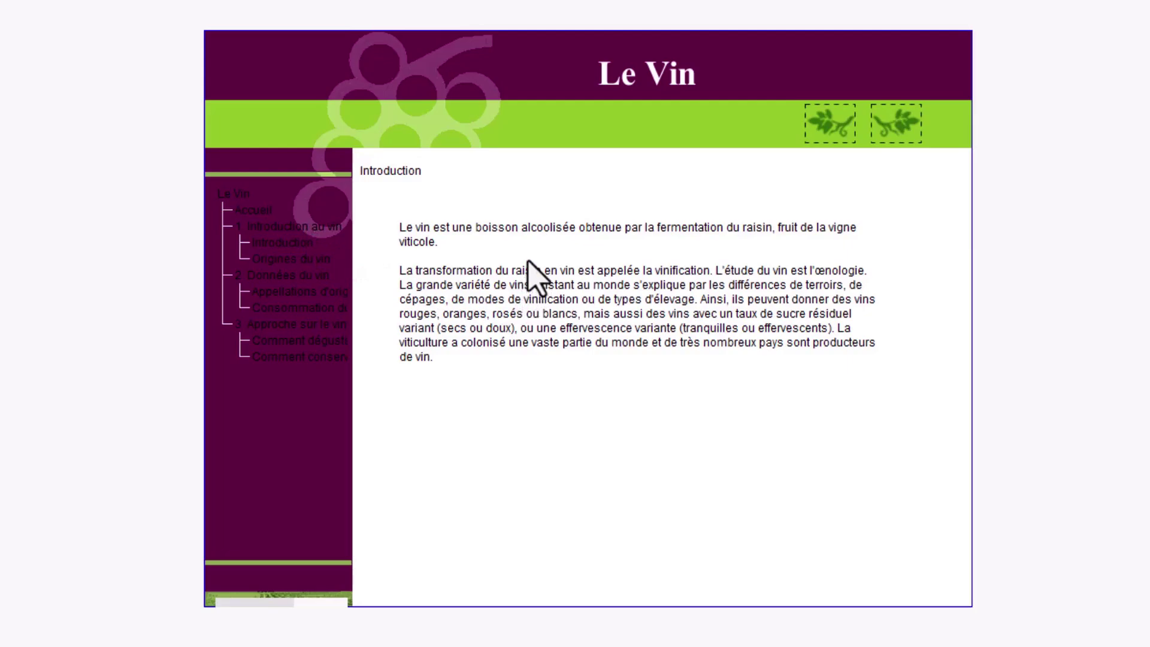
# Set the opening words "Le vin" in the text field to Arial, size 14.
pyautogui.click(421, 229)
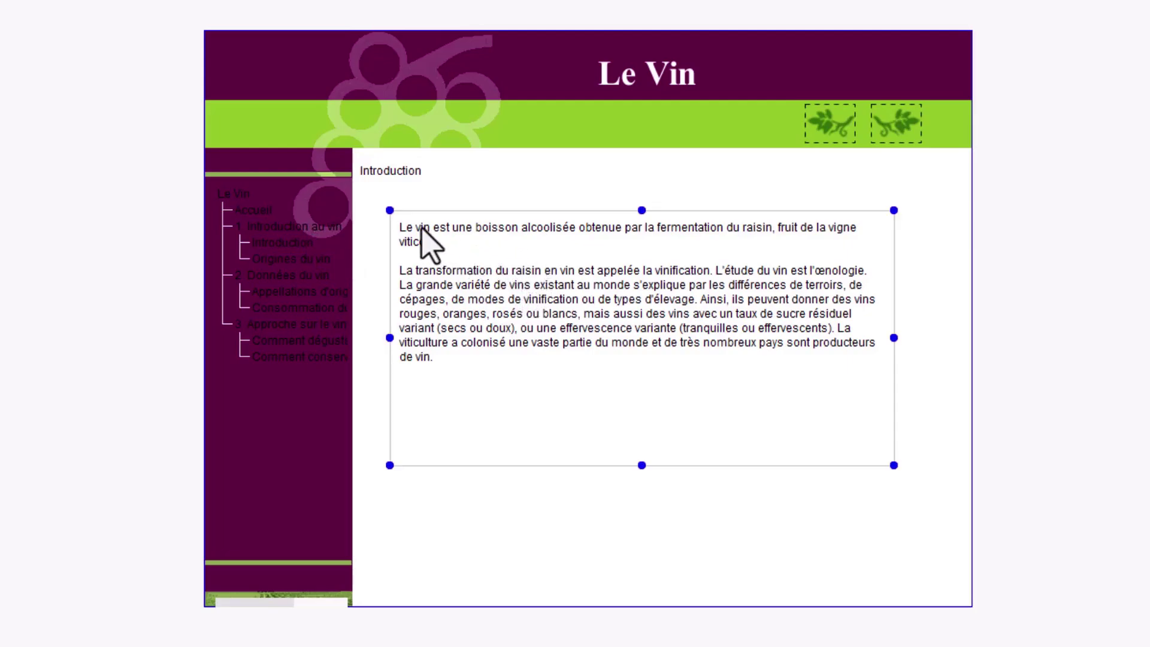
pyautogui.click(420, 226)
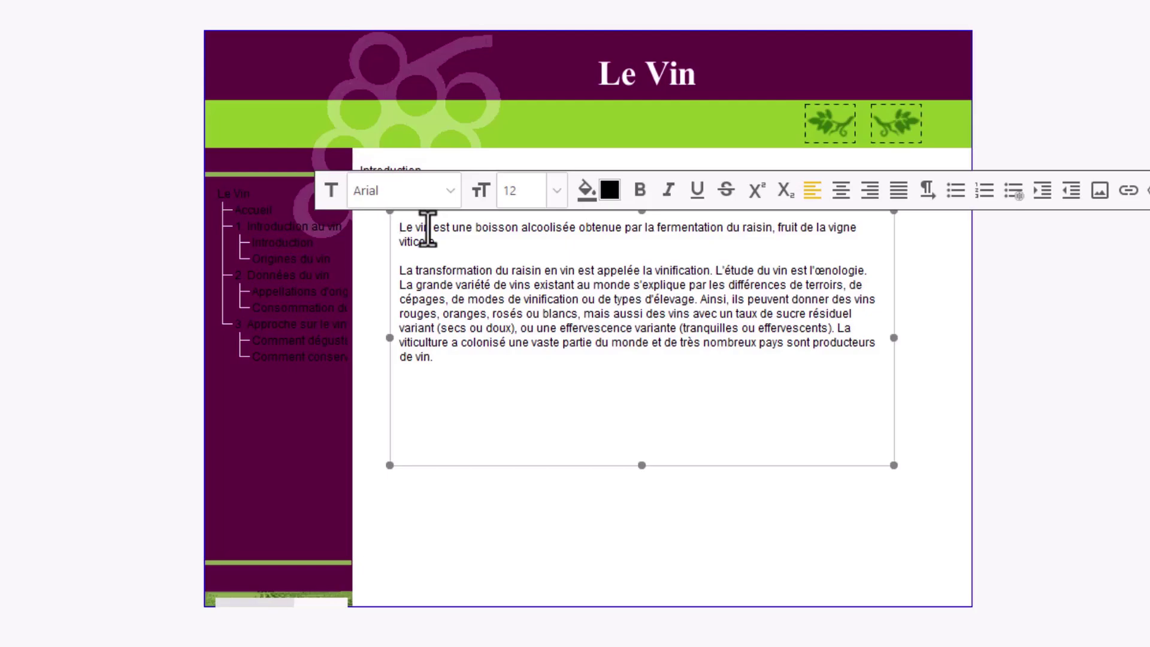
pyautogui.moveTo(430, 228); pyautogui.dragTo(393, 226)
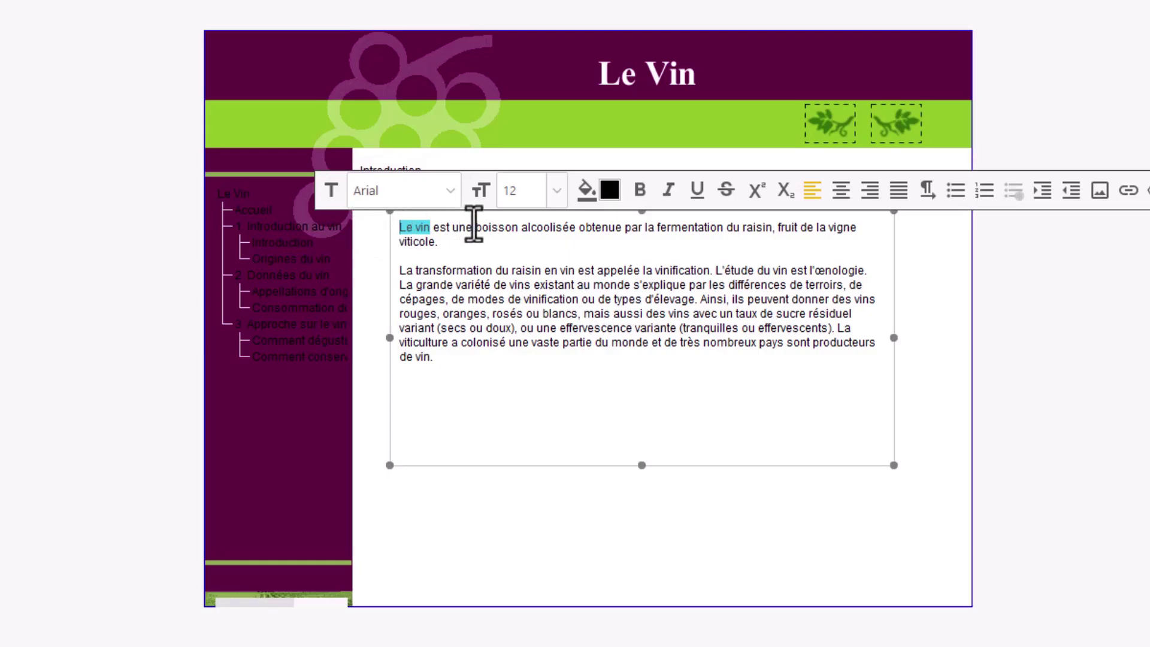
pyautogui.click(453, 196)
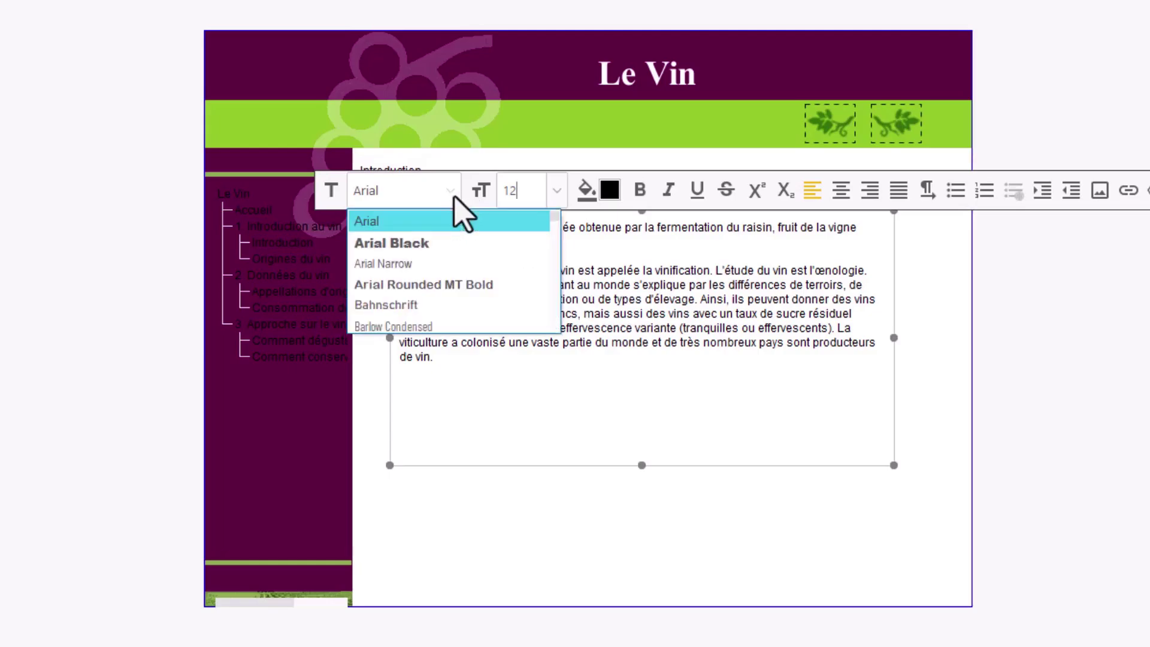
pyautogui.click(457, 217)
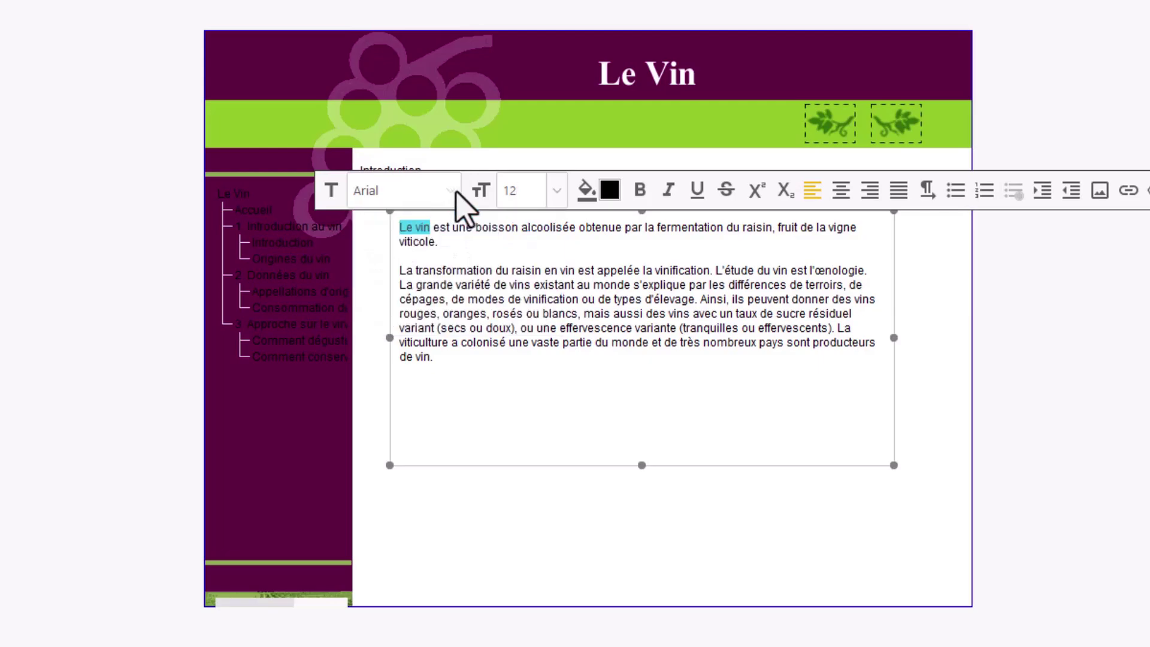
pyautogui.click(556, 192)
pyautogui.click(531, 245)
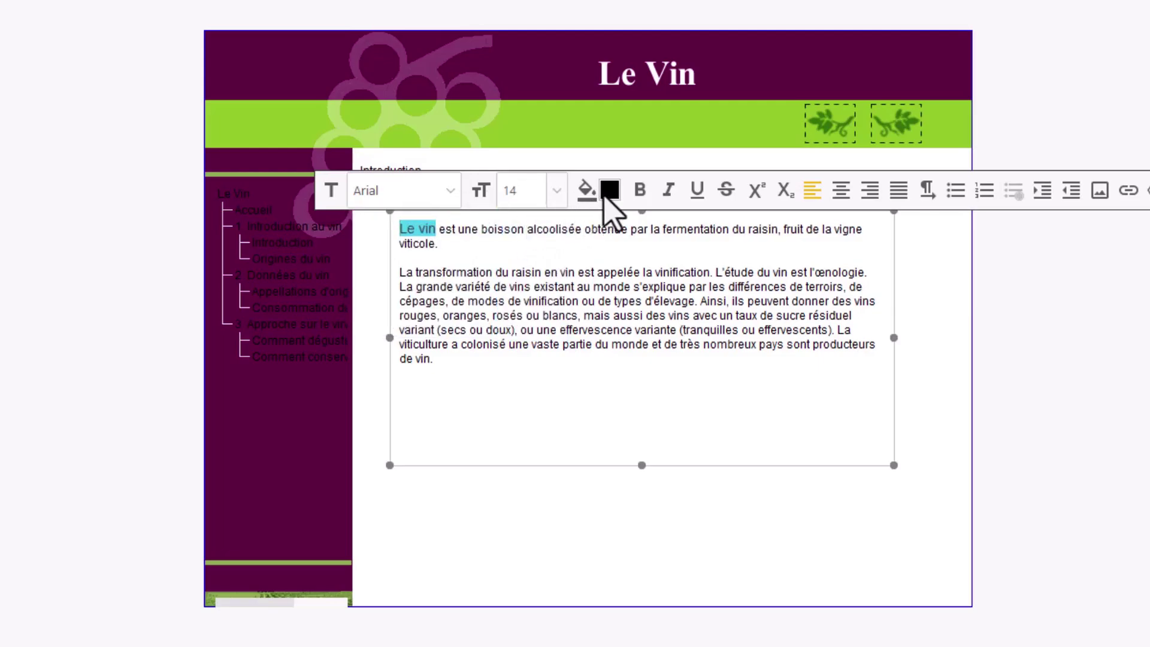
# Change the font colour of the words "Le vin" to magenta.
pyautogui.click(608, 193)
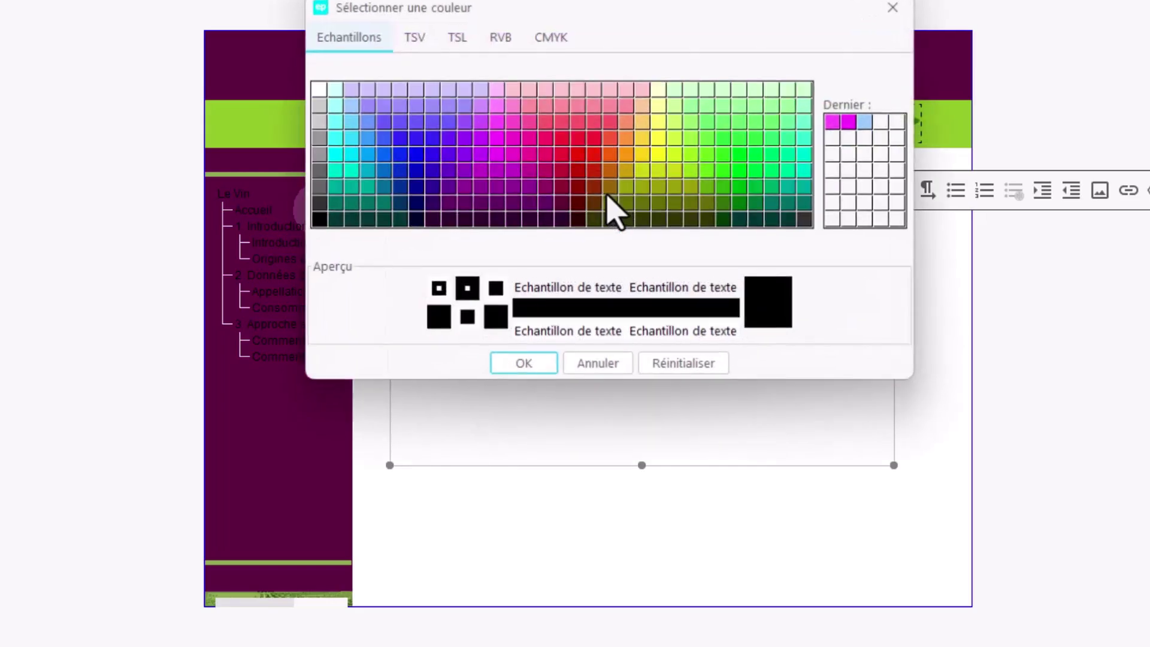
pyautogui.click(497, 139)
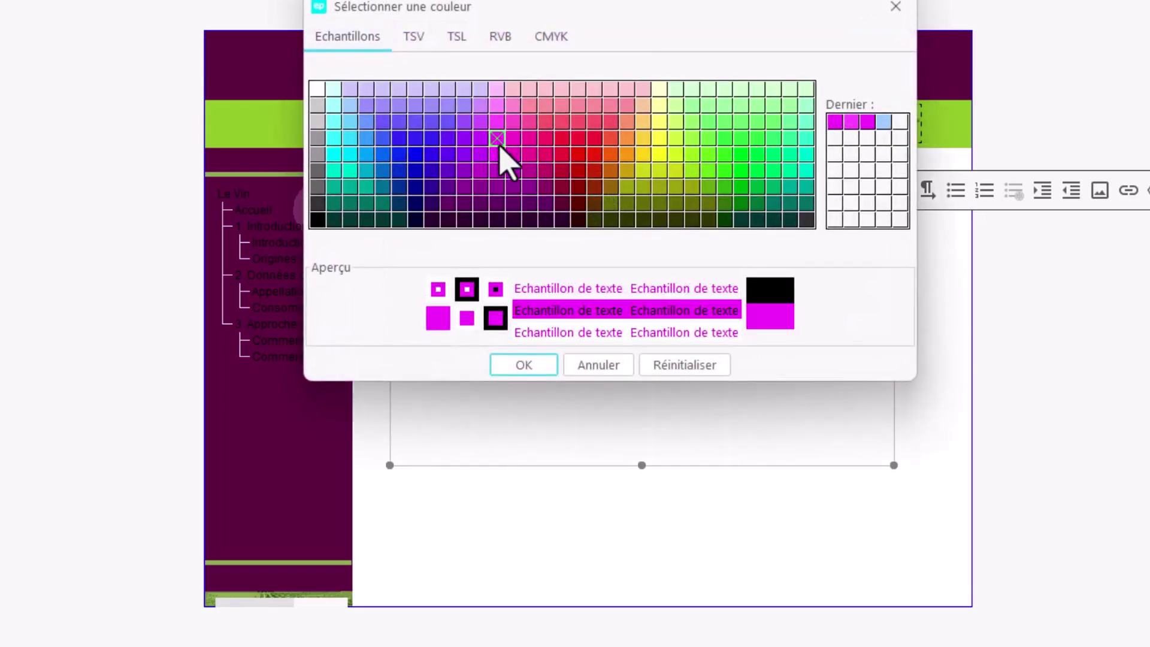
pyautogui.click(534, 366)
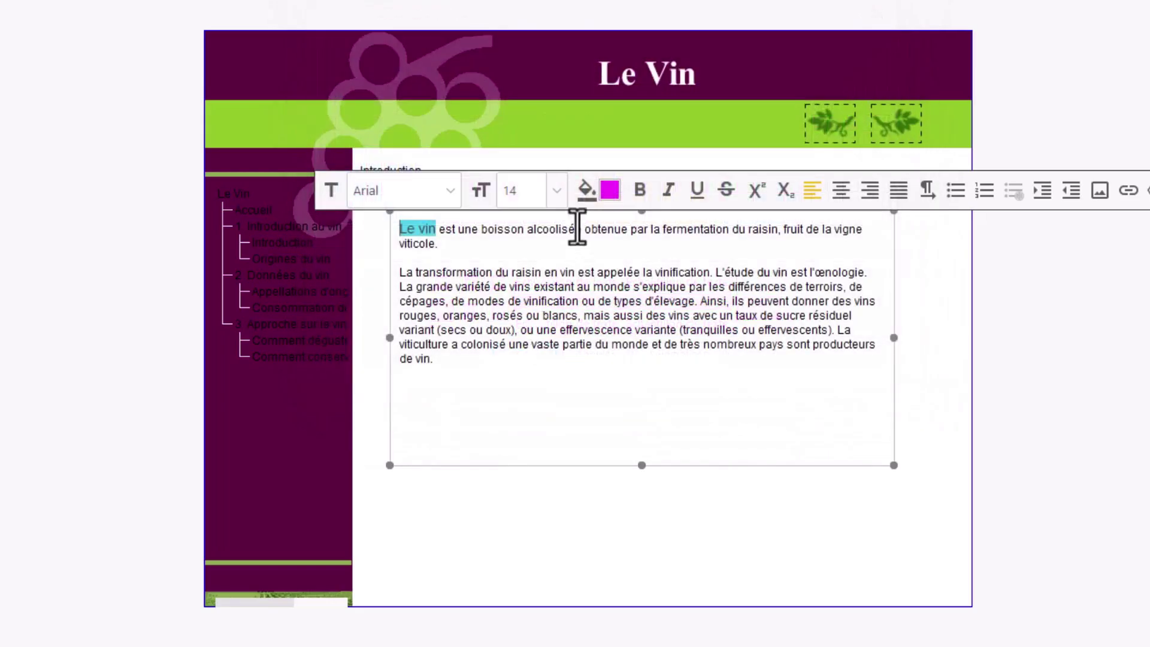
# Try bold and italic formatting on the words "Le vin", switching each one off again.
pyautogui.click(635, 190)
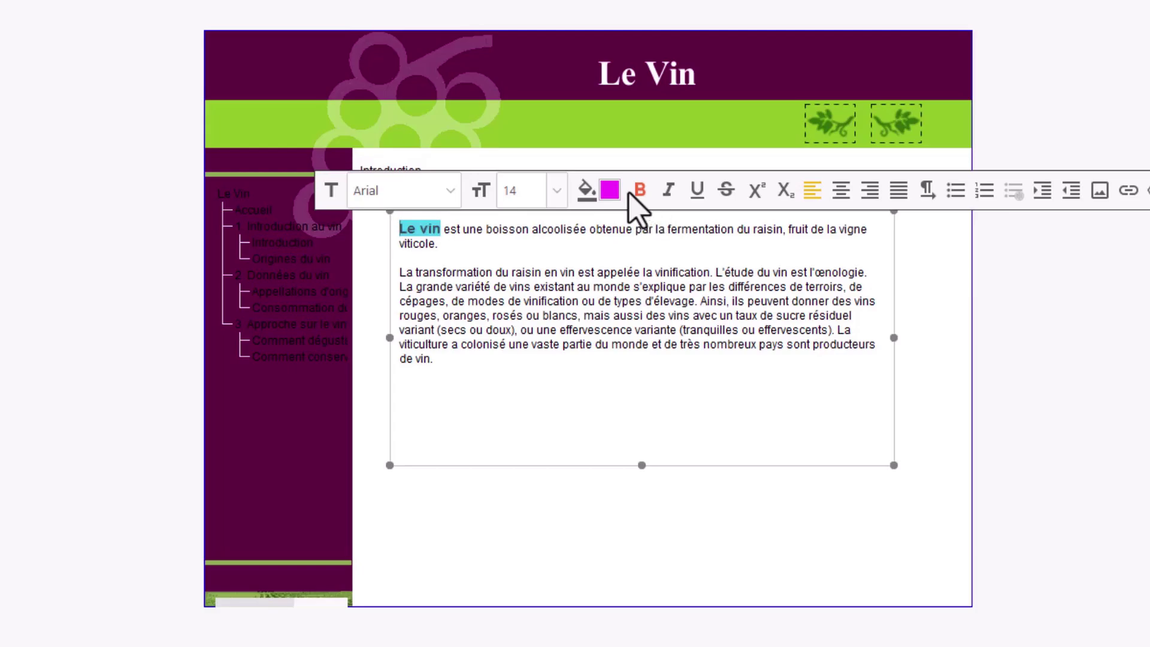
pyautogui.click(639, 196)
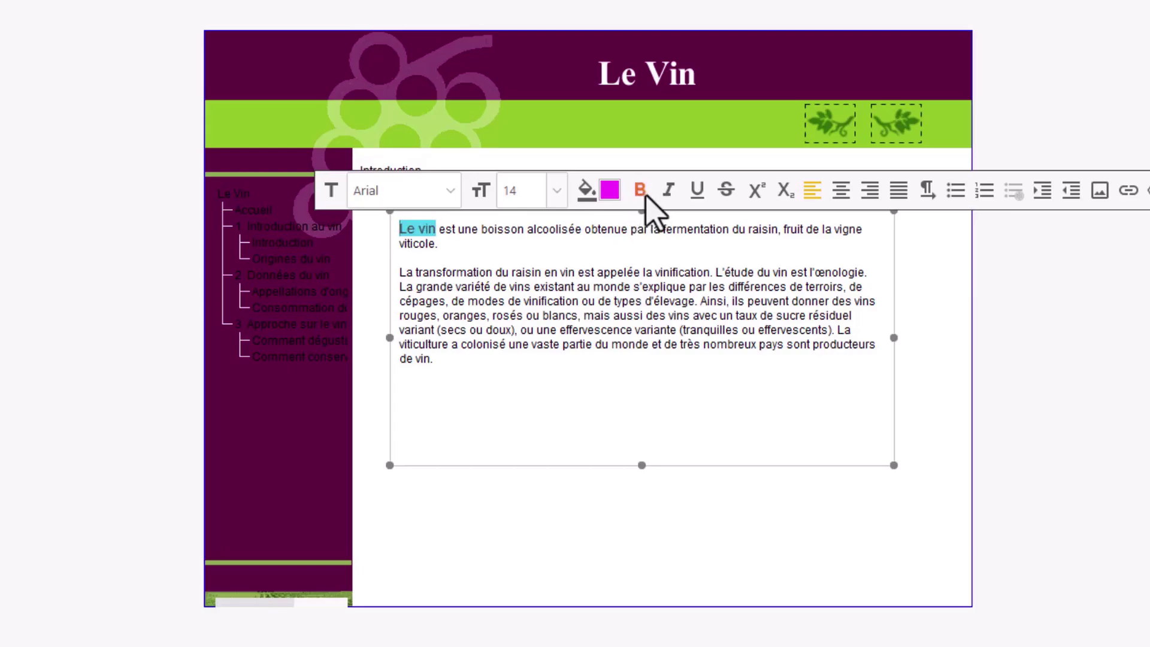
pyautogui.click(665, 195)
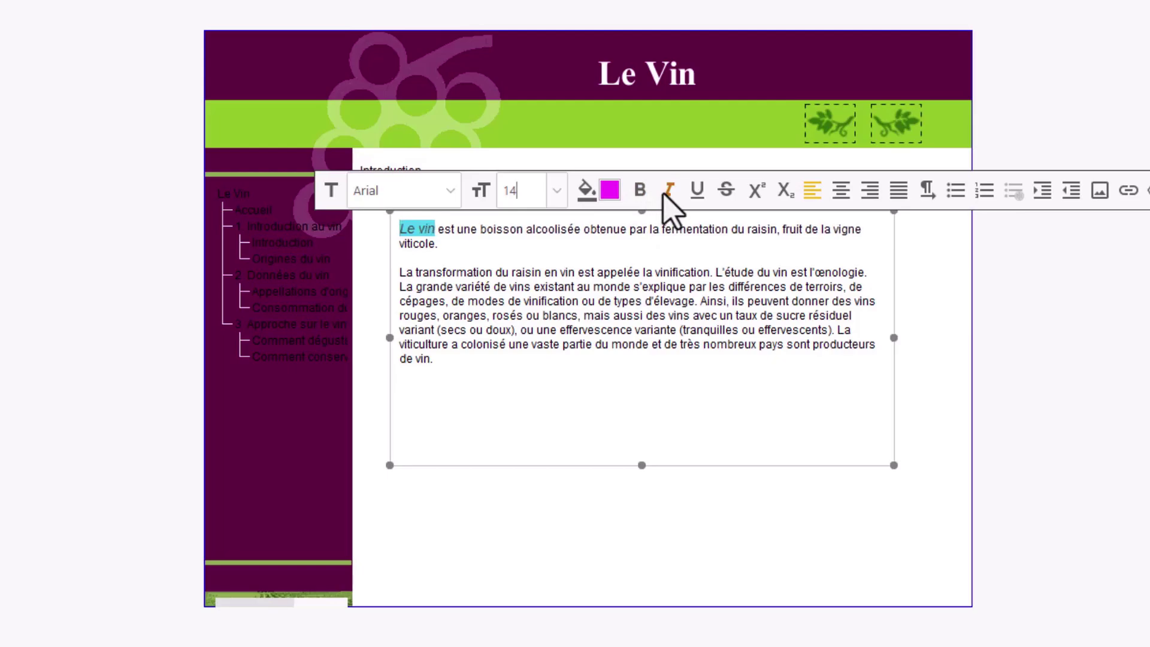
pyautogui.click(665, 193)
# Underline the words "Le vin", and try strikethrough on them before removing it again.
pyautogui.click(692, 196)
pyautogui.click(728, 193)
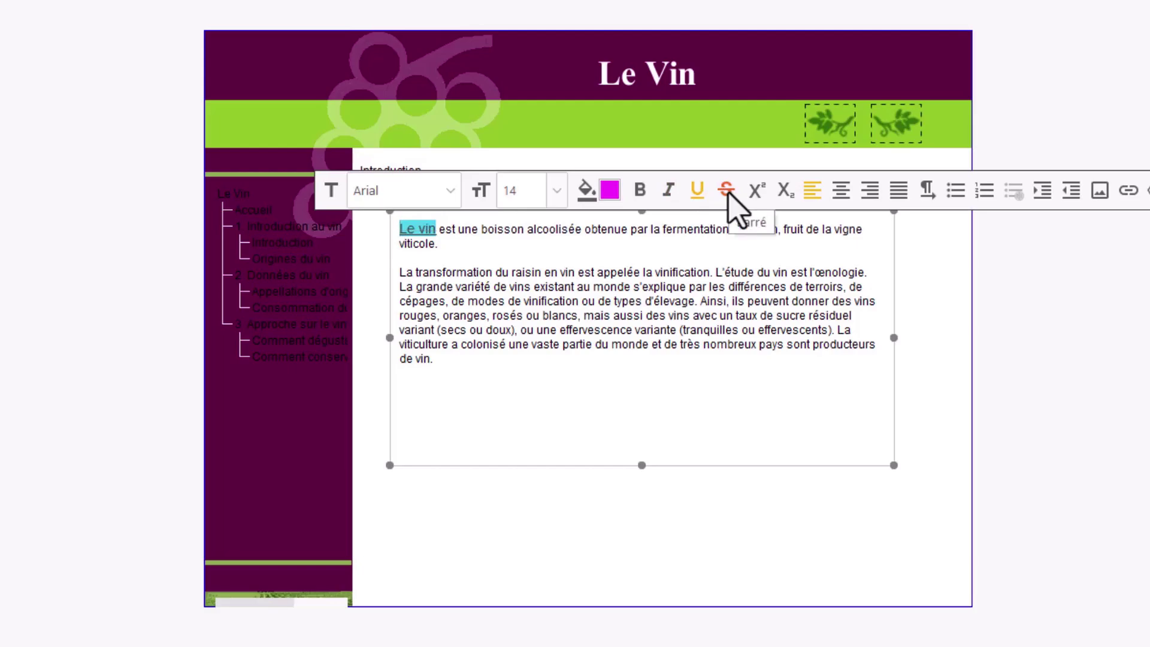
pyautogui.click(727, 191)
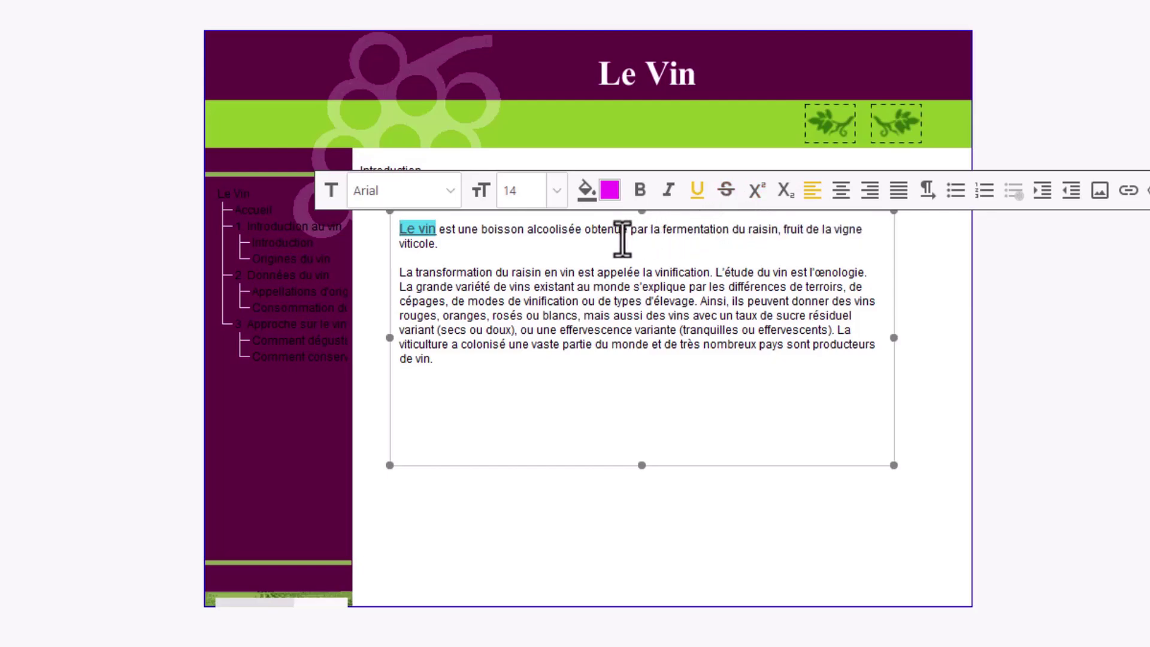
# Try subscript formatting on the word "alcoolisée" in the first sentence and remove it again.
pyautogui.moveTo(527, 229); pyautogui.dragTo(581, 230)
pyautogui.click(783, 192)
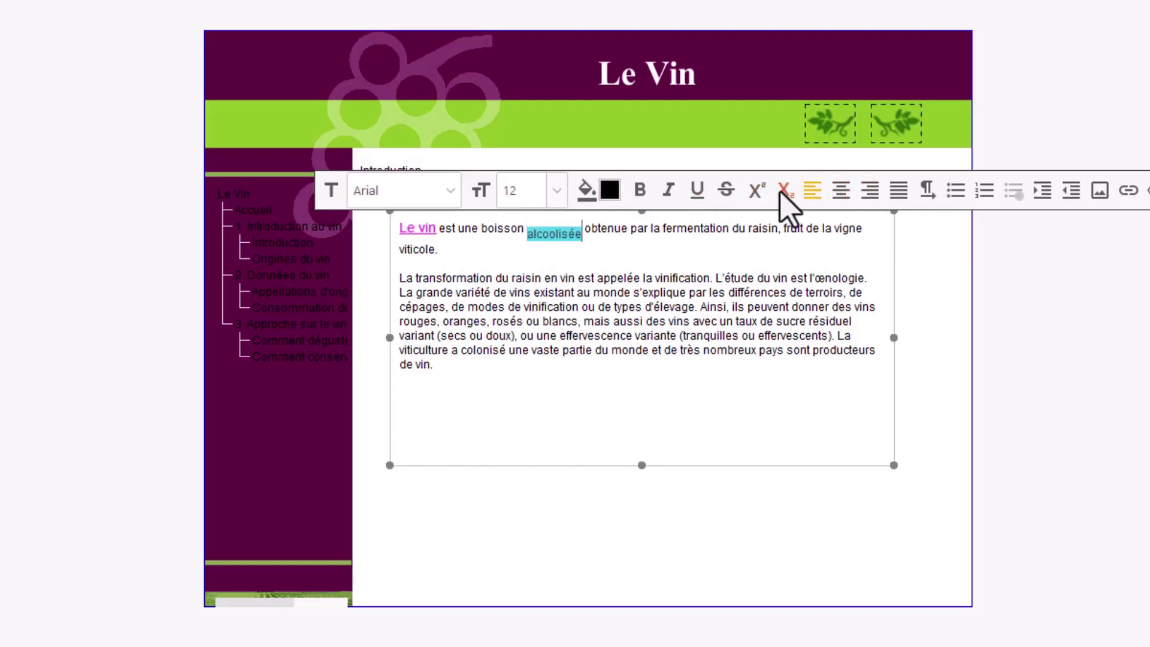
pyautogui.click(783, 191)
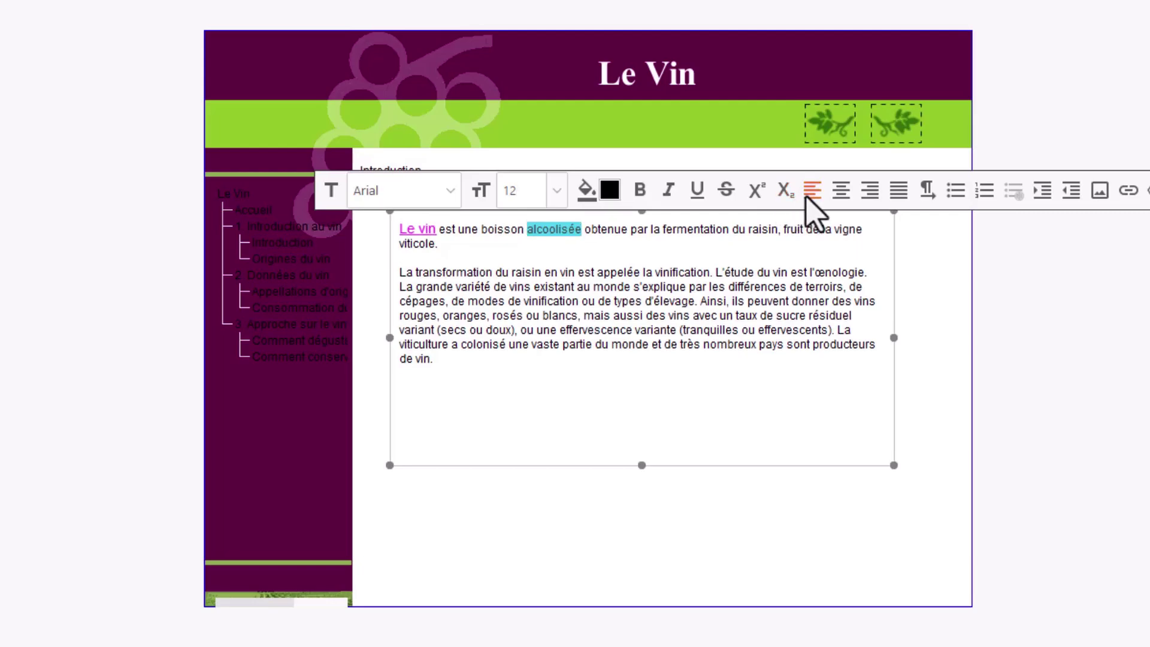
# Try centred and right alignment on the second paragraph, and return it to left alignment.
pyautogui.moveTo(497, 359); pyautogui.dragTo(393, 267)
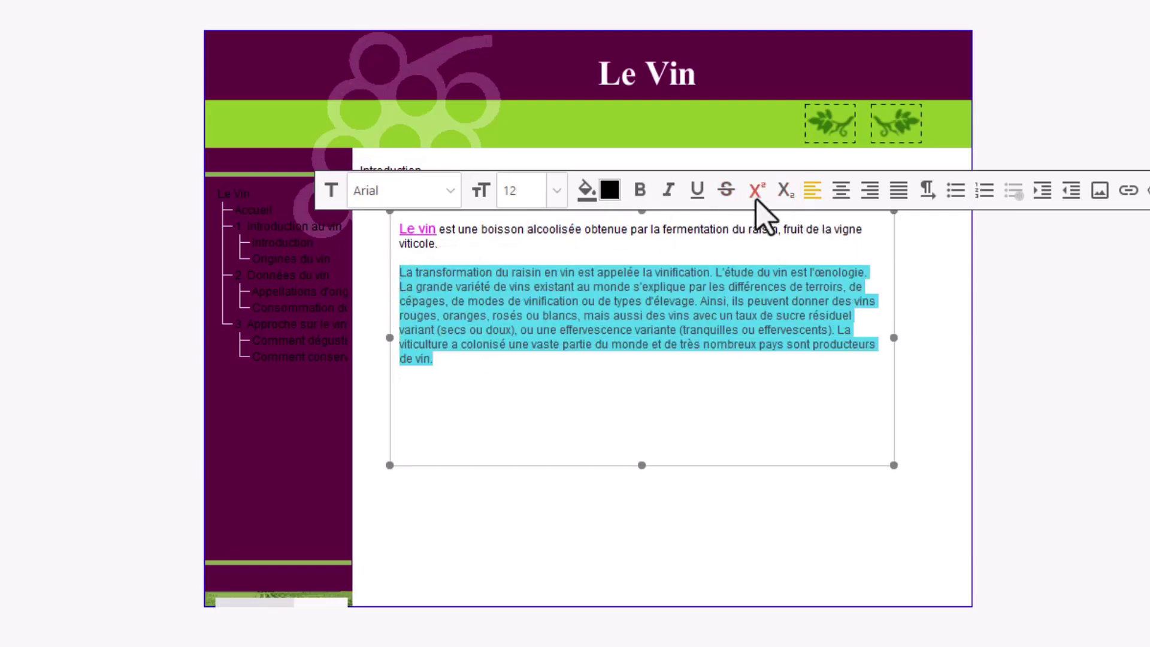
pyautogui.click(841, 191)
pyautogui.click(870, 190)
pyautogui.click(813, 190)
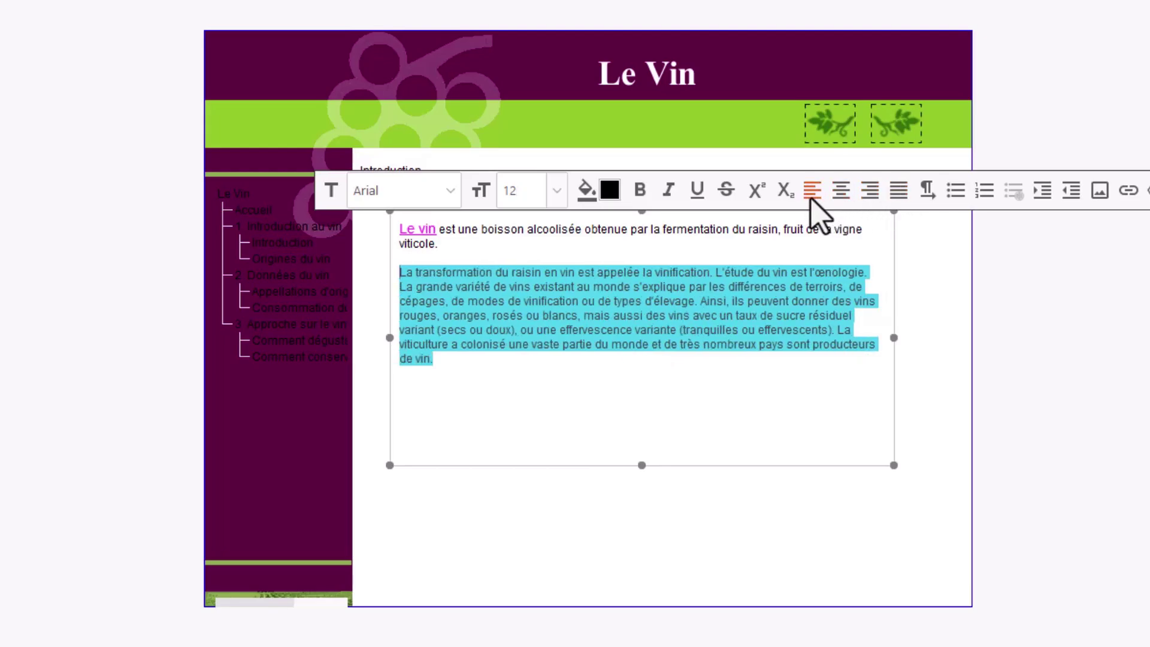
# Try spacing of 2 above and 2 below with a line height of 1,3 on the second paragraph, and undo the field's formatting.
pyautogui.click(927, 191)
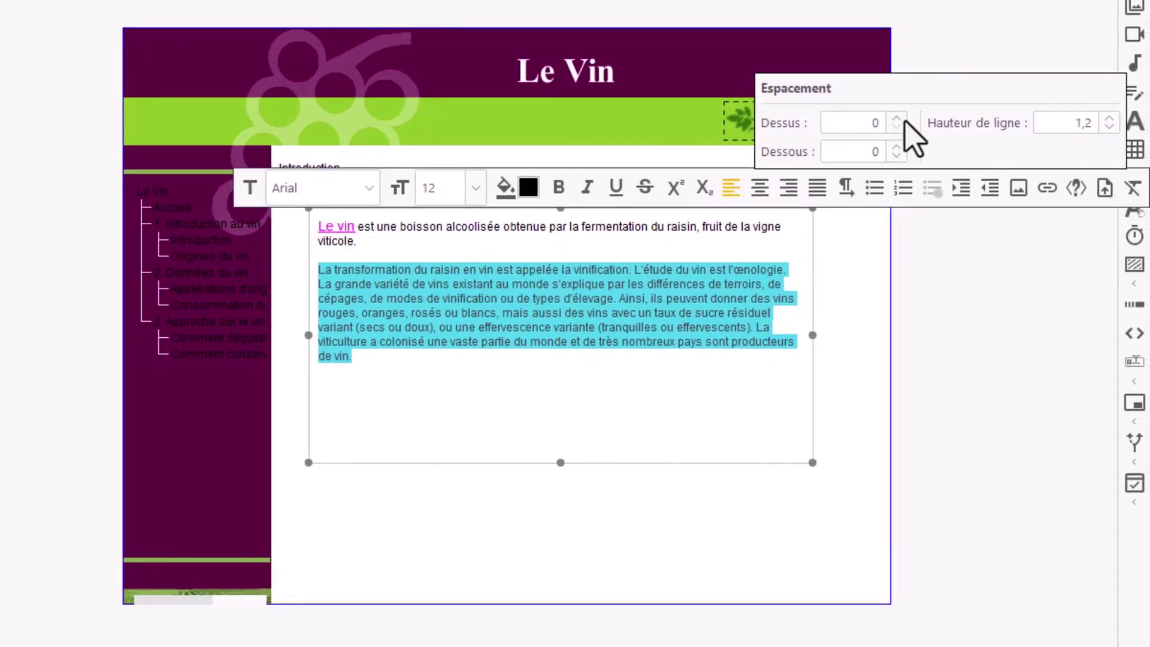
pyautogui.click(896, 118)
pyautogui.click(896, 119)
pyautogui.click(897, 147)
pyautogui.click(897, 148)
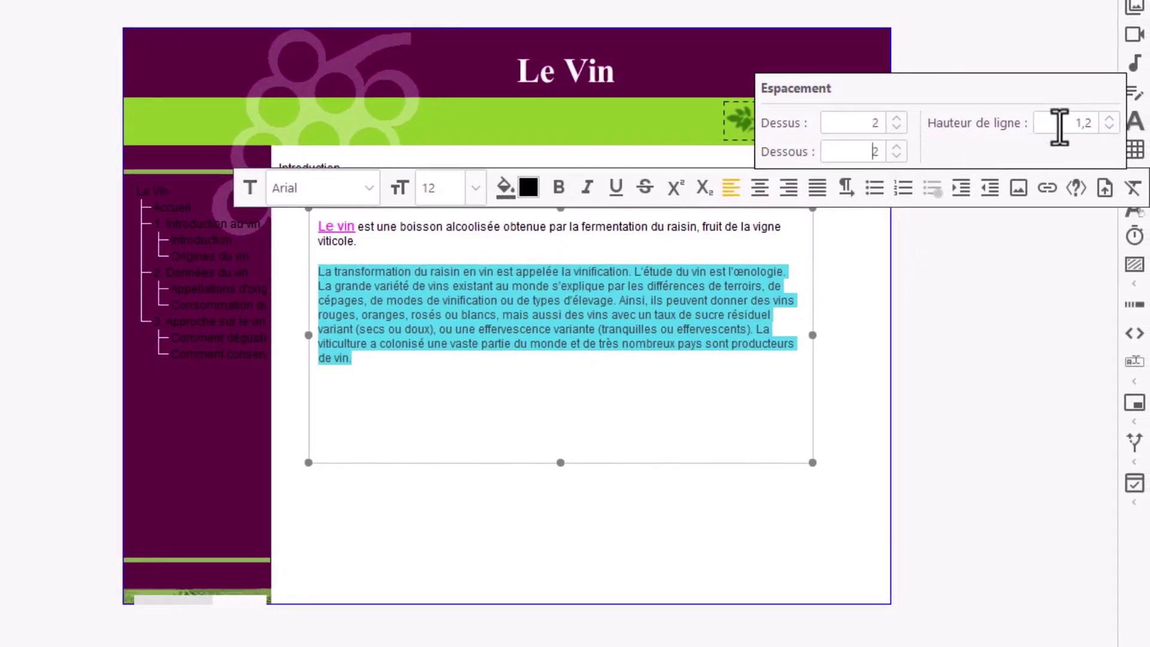
pyautogui.click(1110, 118)
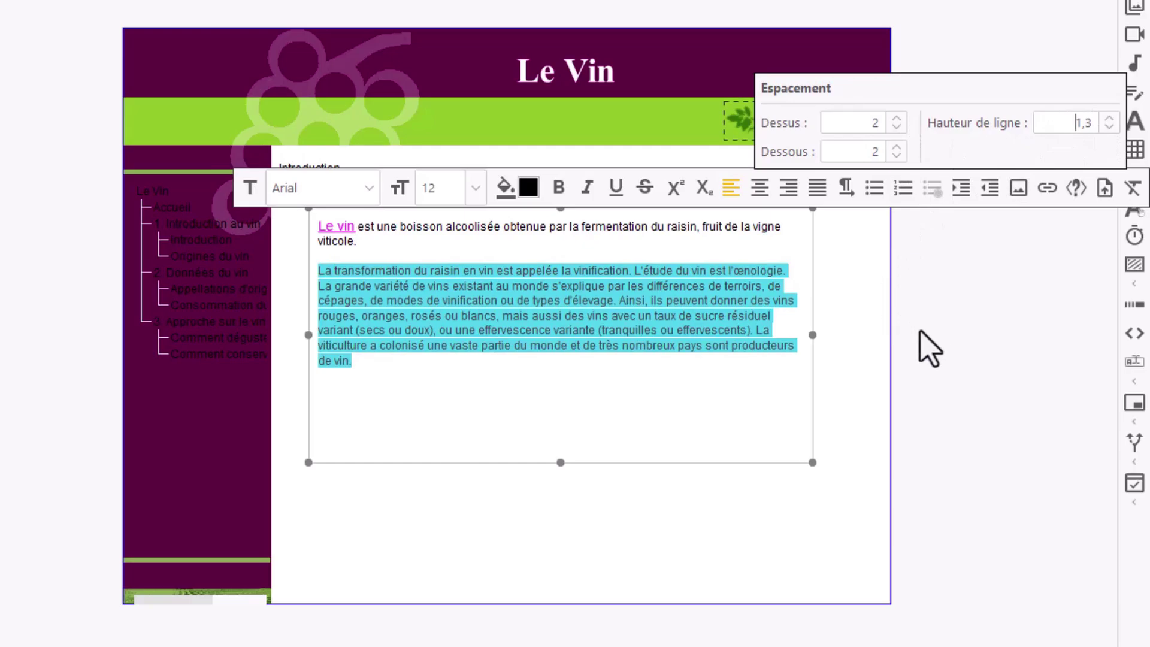
pyautogui.click(895, 334)
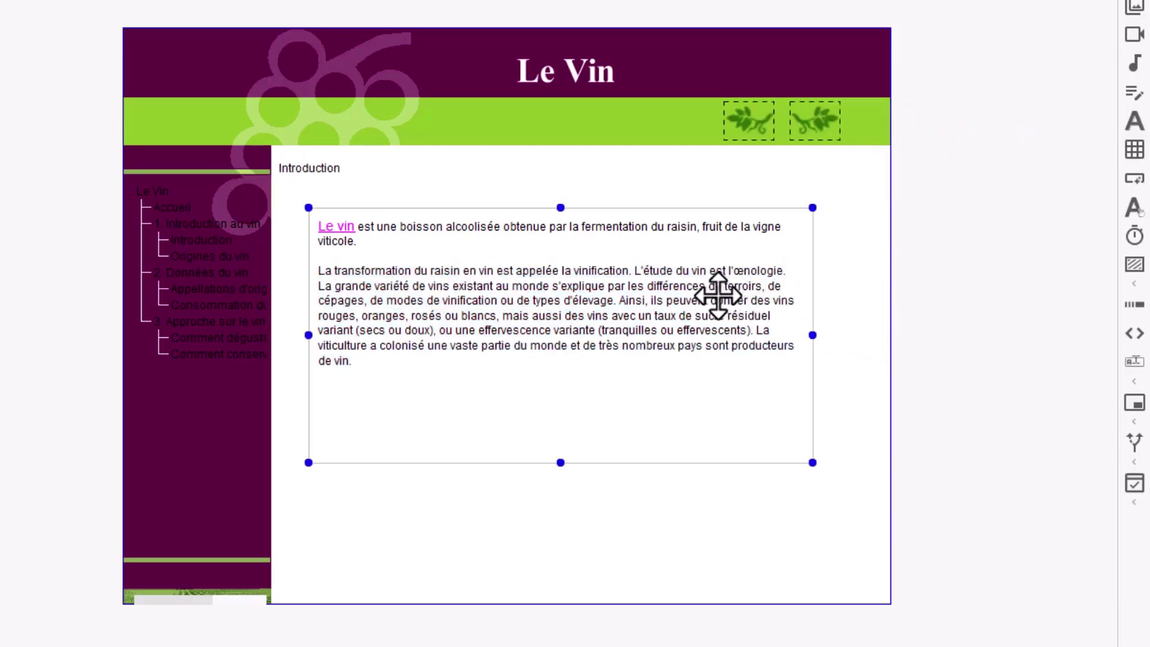
pyautogui.hotkey('ctrl', 'z')
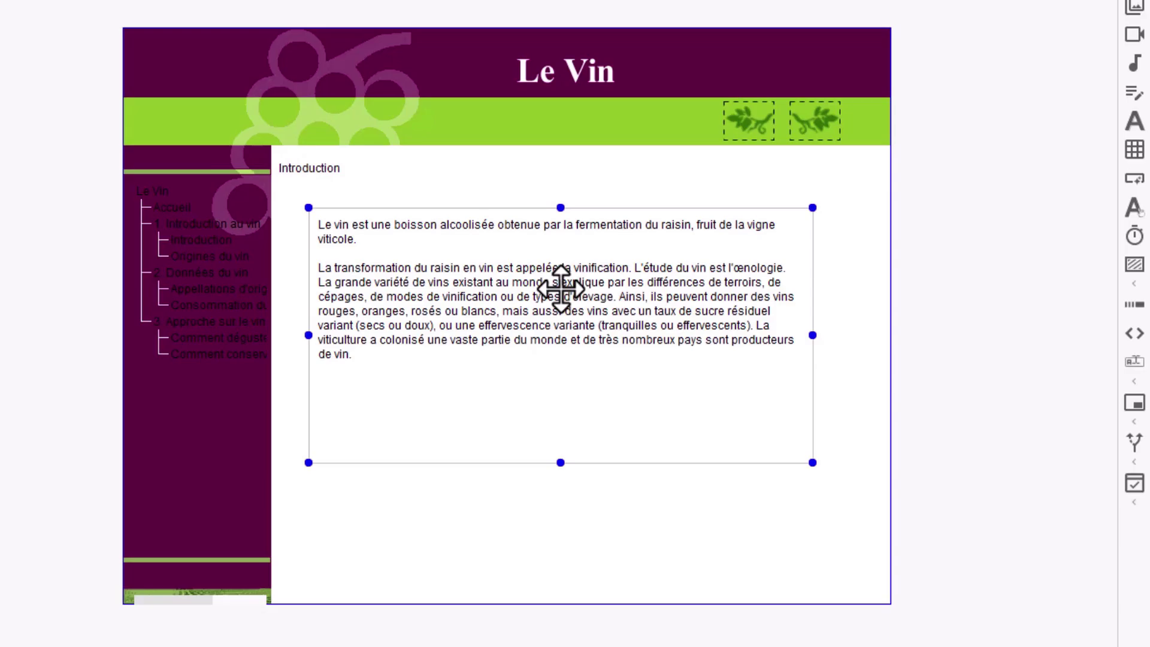
# Split the sentence beginning "La viticulture" from the second paragraph into its own paragraph, with a blank line before it.
pyautogui.doubleClick(531, 290)
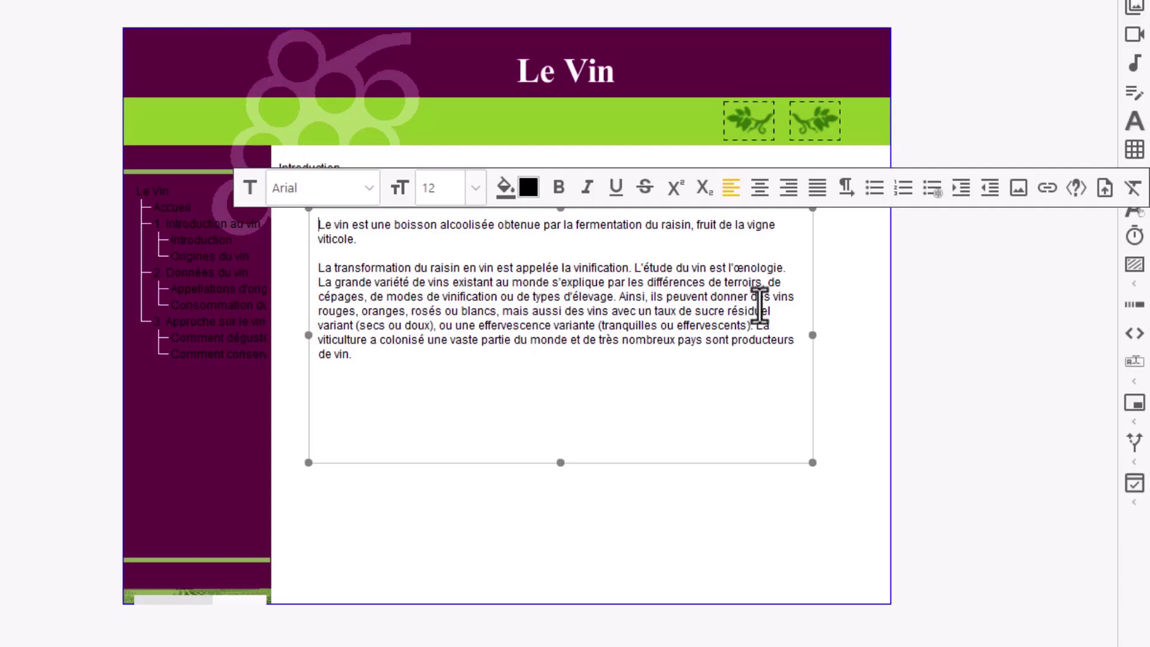
pyautogui.click(757, 325)
pyautogui.press('Return')
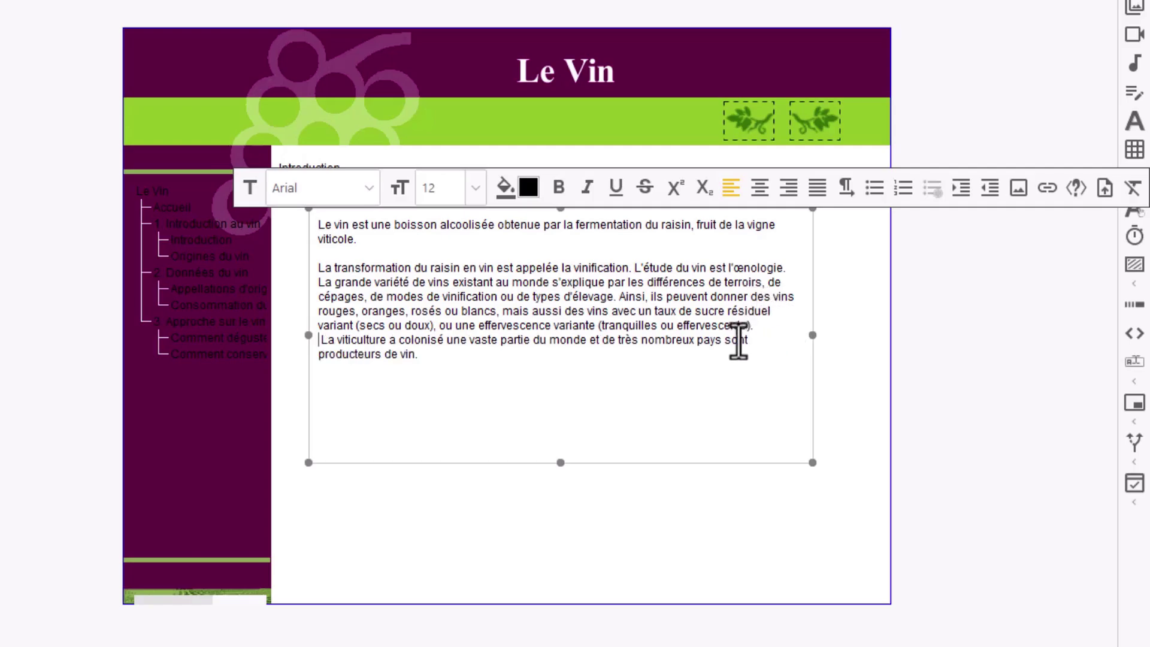
pyautogui.press('Return')
# Try bulleted and numbered list formatting, and a larger indent, on the two paragraphs below the first sentence.
pyautogui.moveTo(524, 368); pyautogui.dragTo(309, 277)
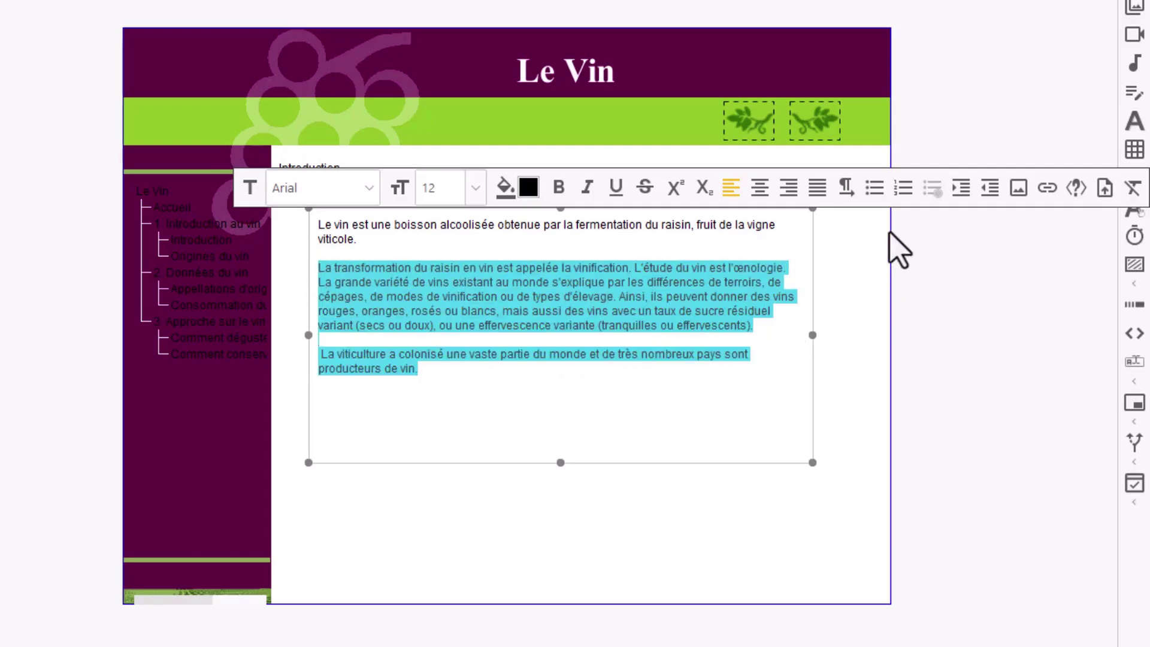
pyautogui.click(873, 188)
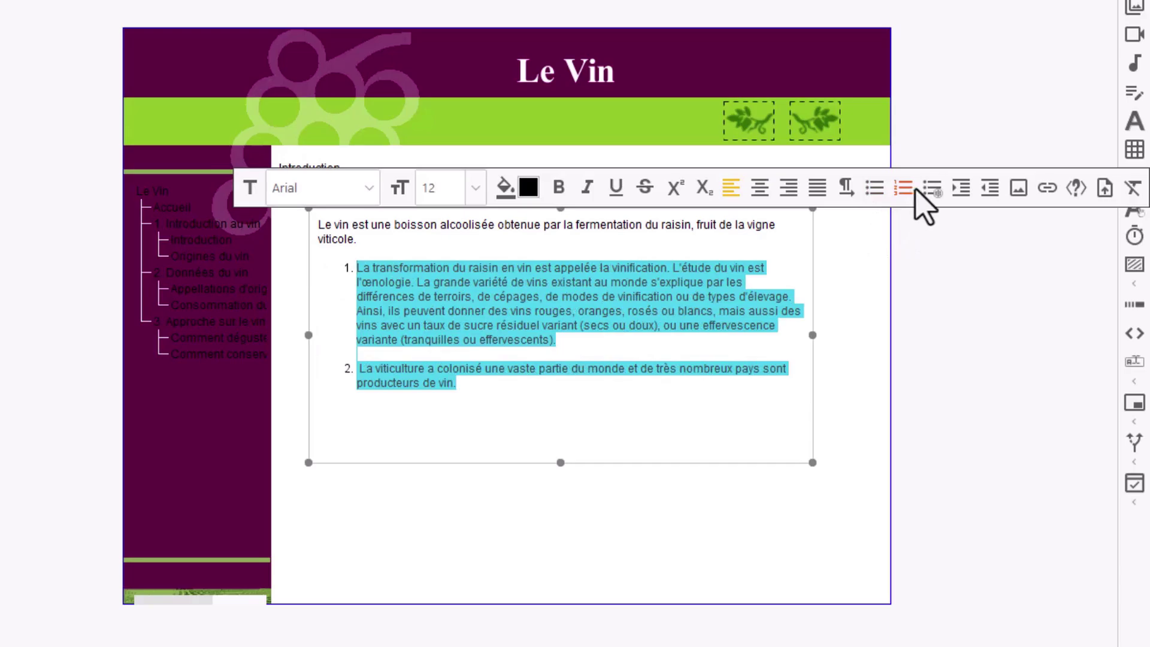
pyautogui.click(958, 193)
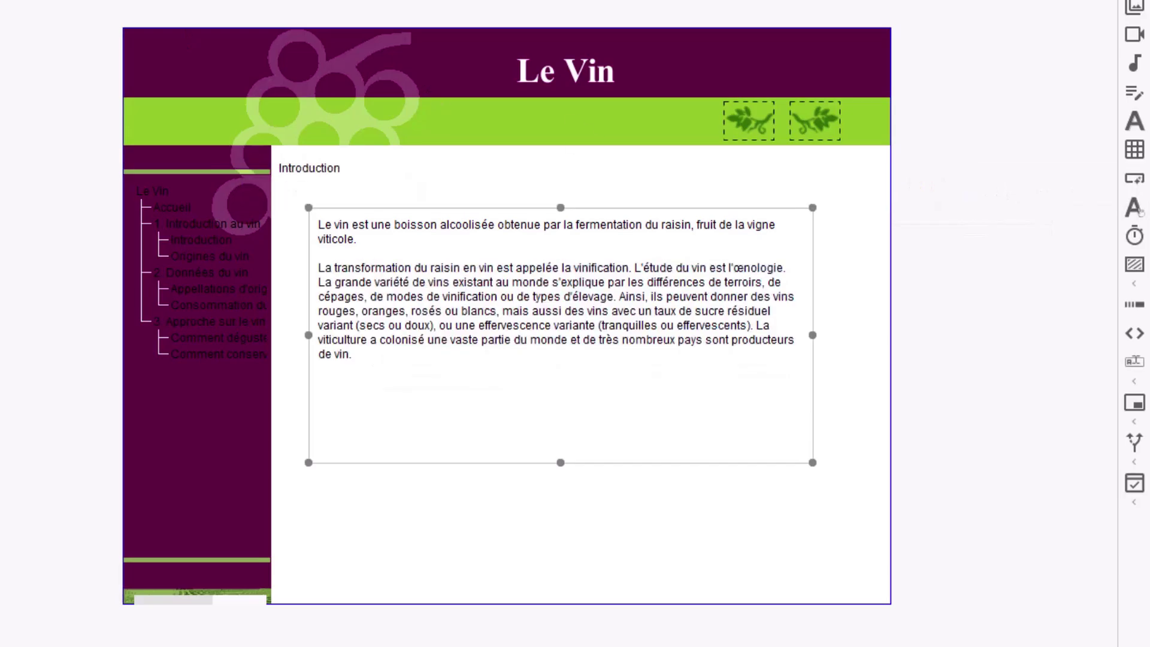
# Insert the image flecha.gif inline at the start of the second paragraph, before "La transformation".
pyautogui.doubleClick(472, 261)
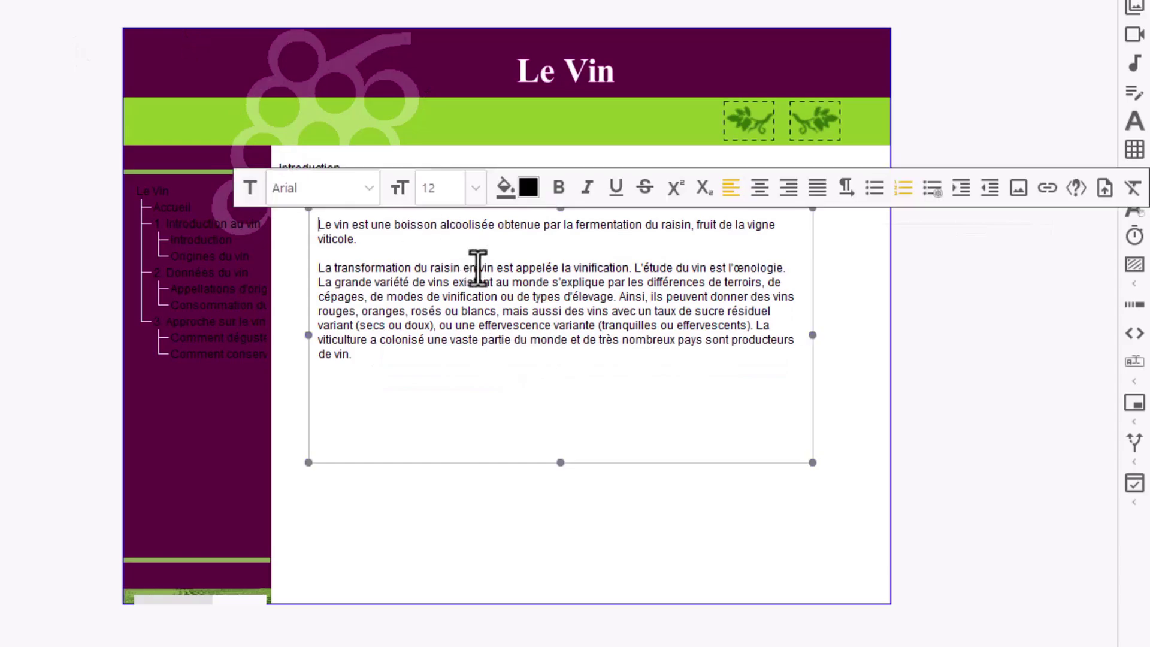
pyautogui.click(318, 270)
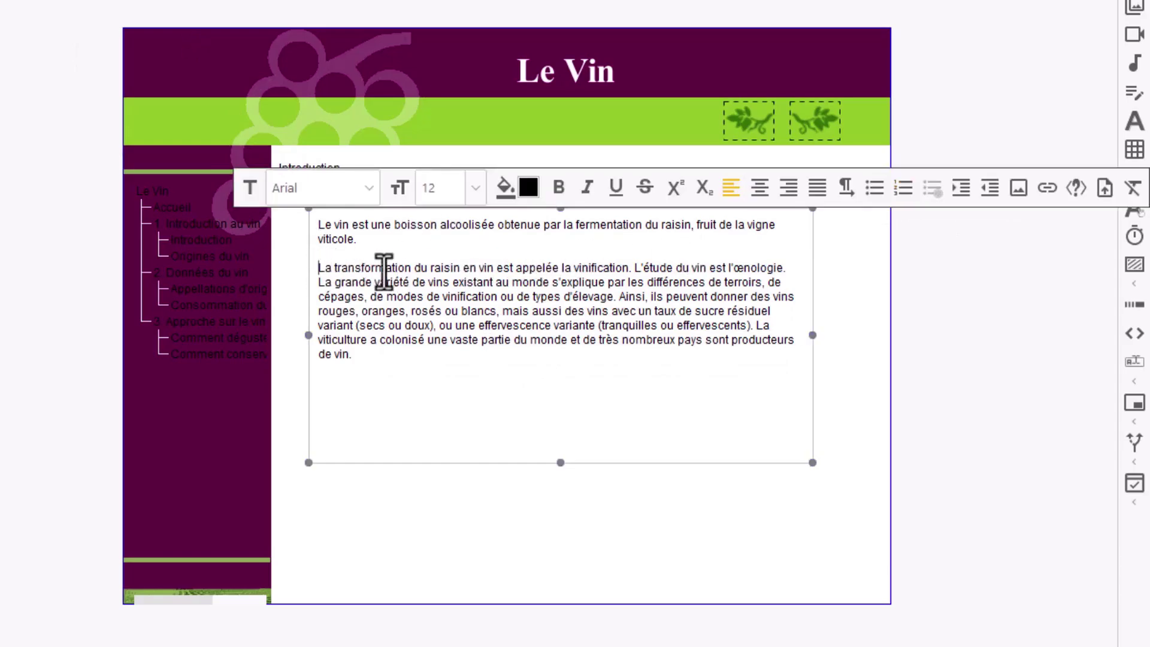
pyautogui.click(1004, 190)
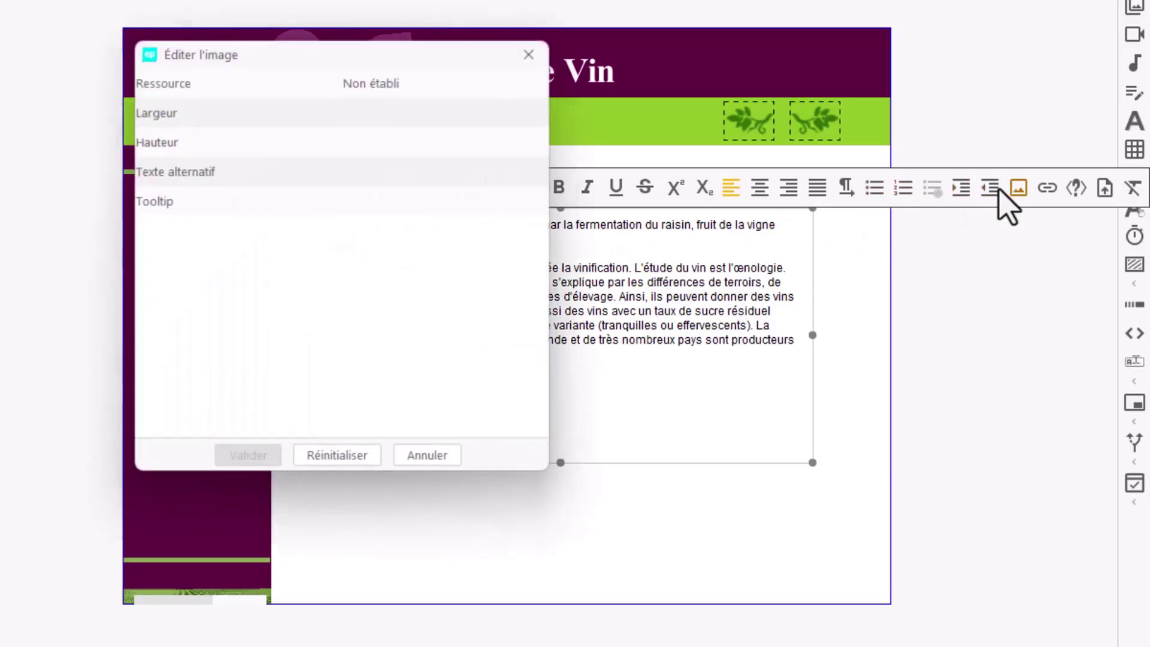
pyautogui.click(385, 82)
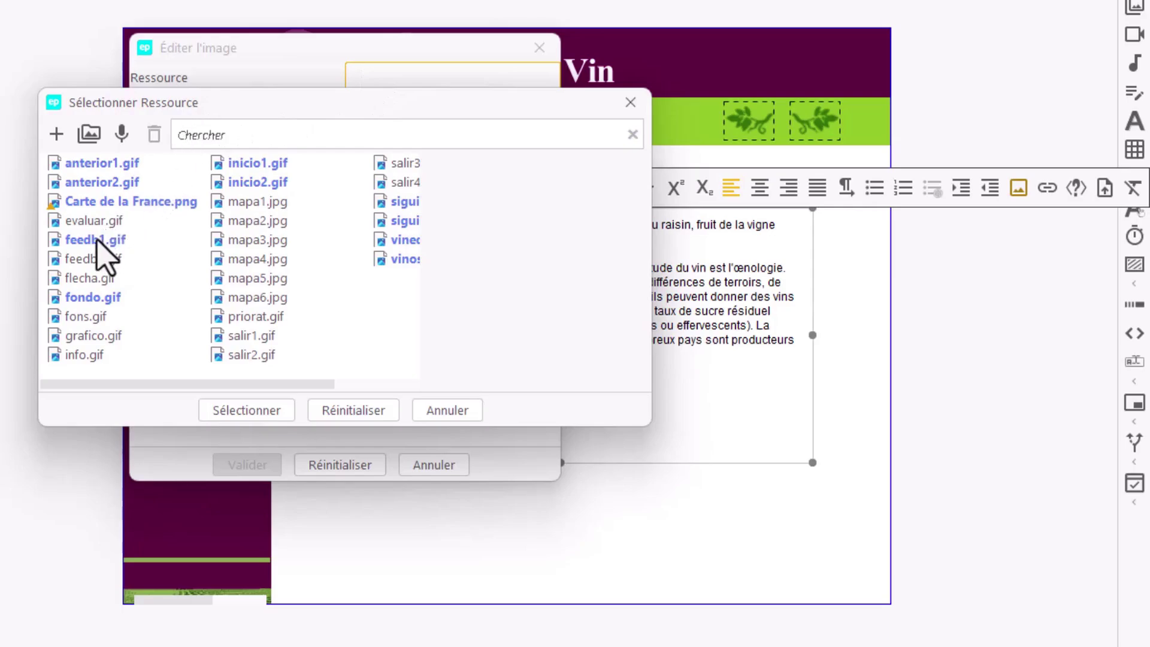
pyautogui.click(91, 277)
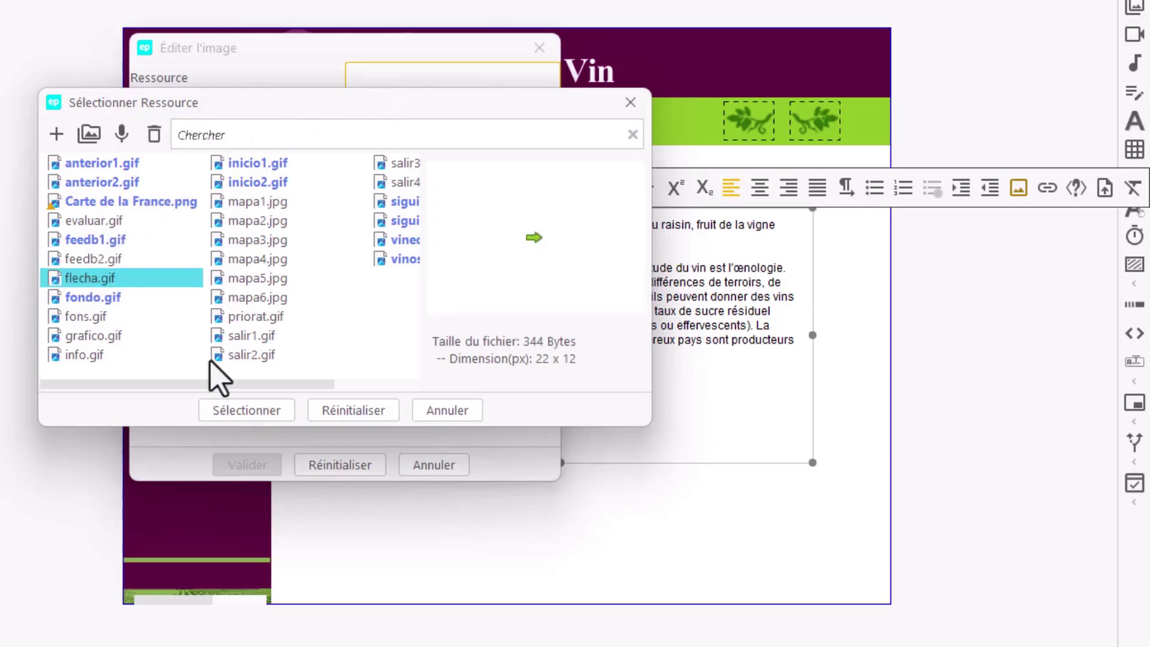
pyautogui.click(258, 413)
pyautogui.click(262, 465)
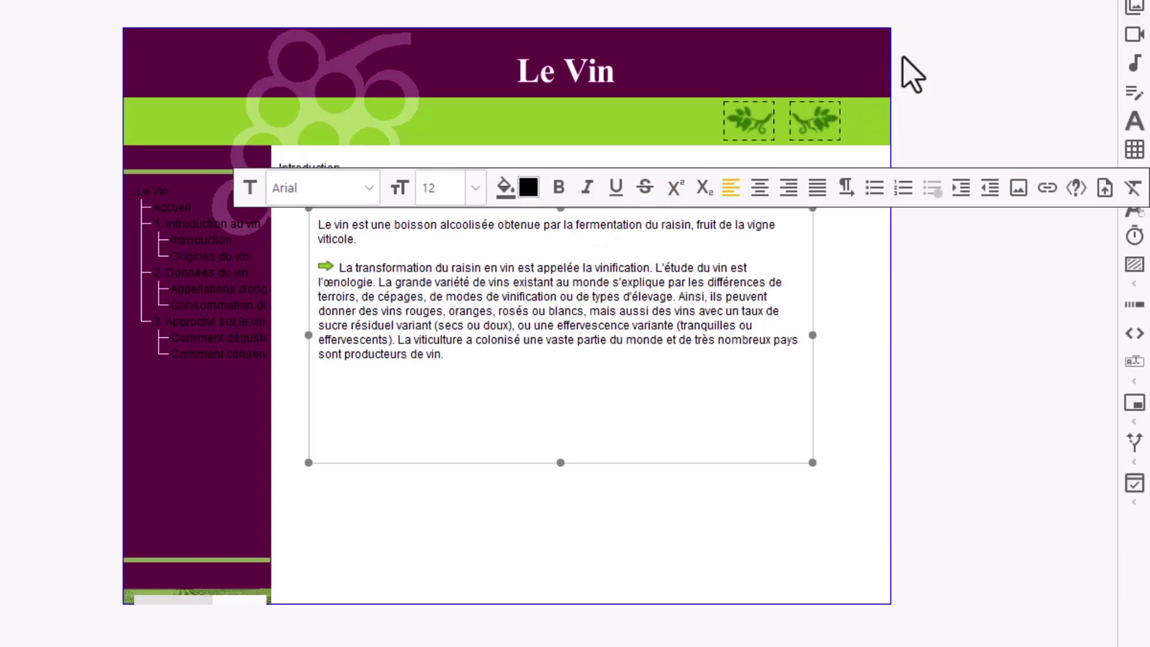
# Place a separate Image object on the page over the lower part of the text field, and delete it.
pyautogui.click(1133, 7)
pyautogui.click(516, 374)
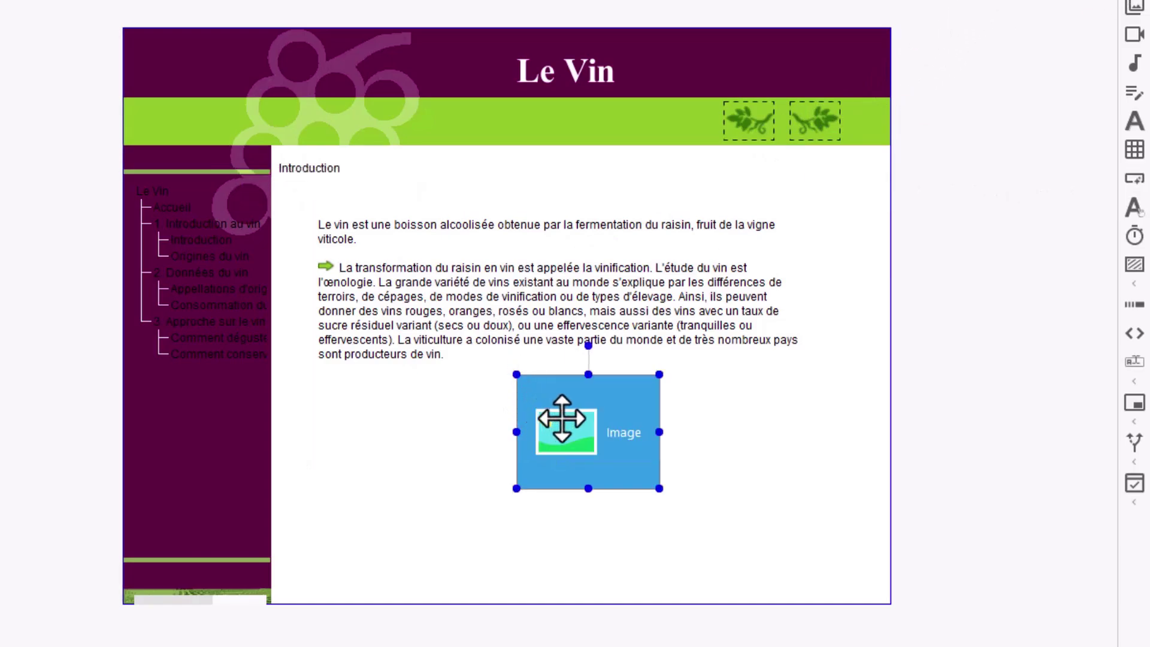
pyautogui.press('Delete')
# Open the link settings for the words "résiduel variant" in the second paragraph.
pyautogui.click(464, 311)
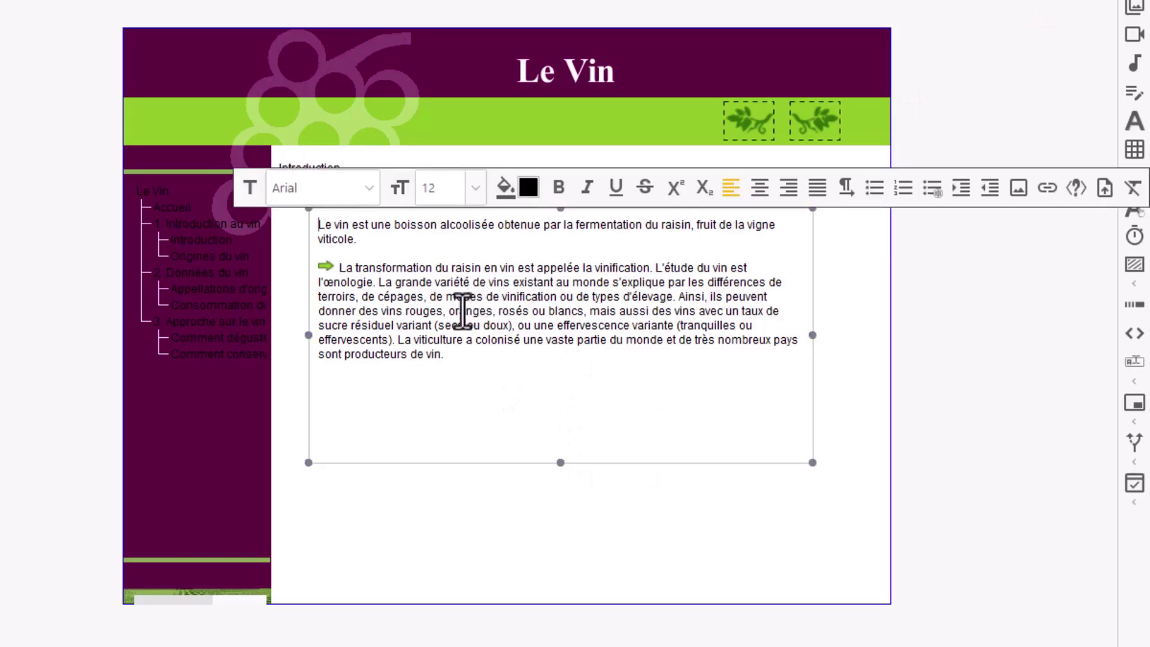
pyautogui.moveTo(351, 326); pyautogui.dragTo(434, 327)
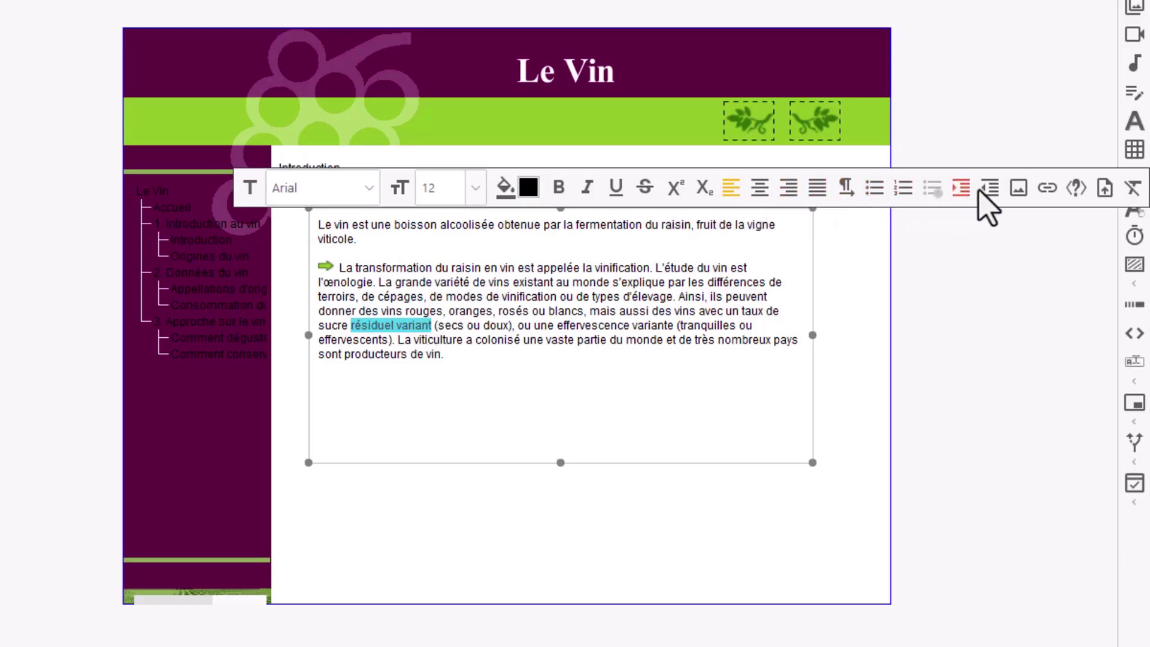
pyautogui.click(1046, 189)
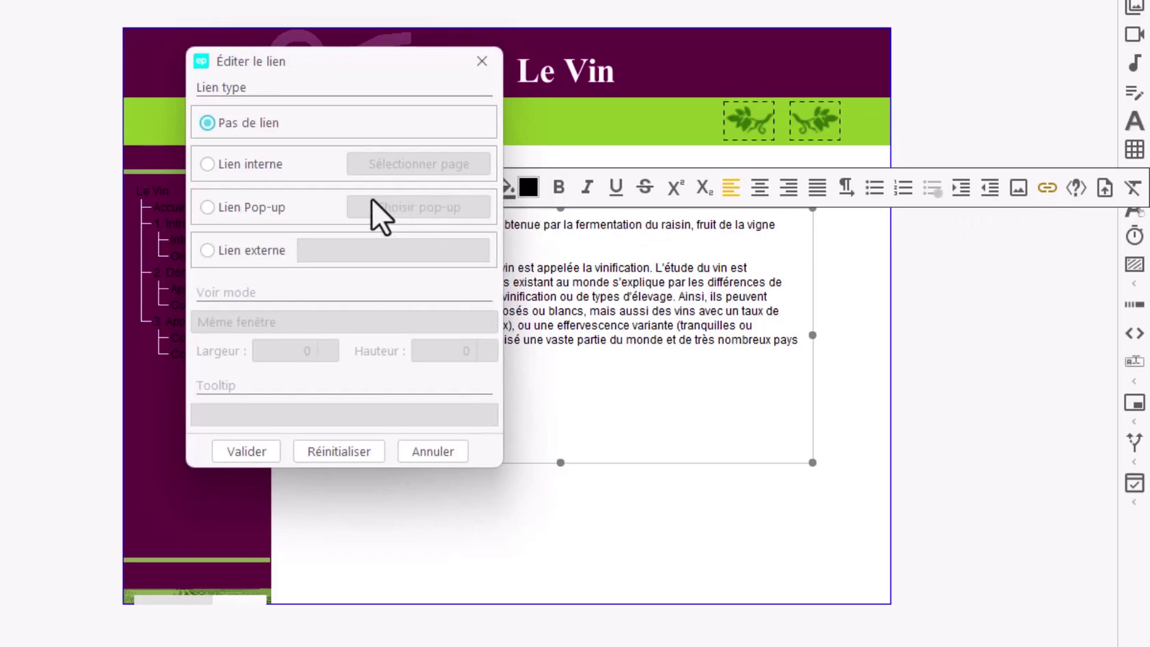
# Try an internal link to the page "Origines du vin" in the chapter "Introduction au vin".
pyautogui.click(238, 164)
pyautogui.click(406, 174)
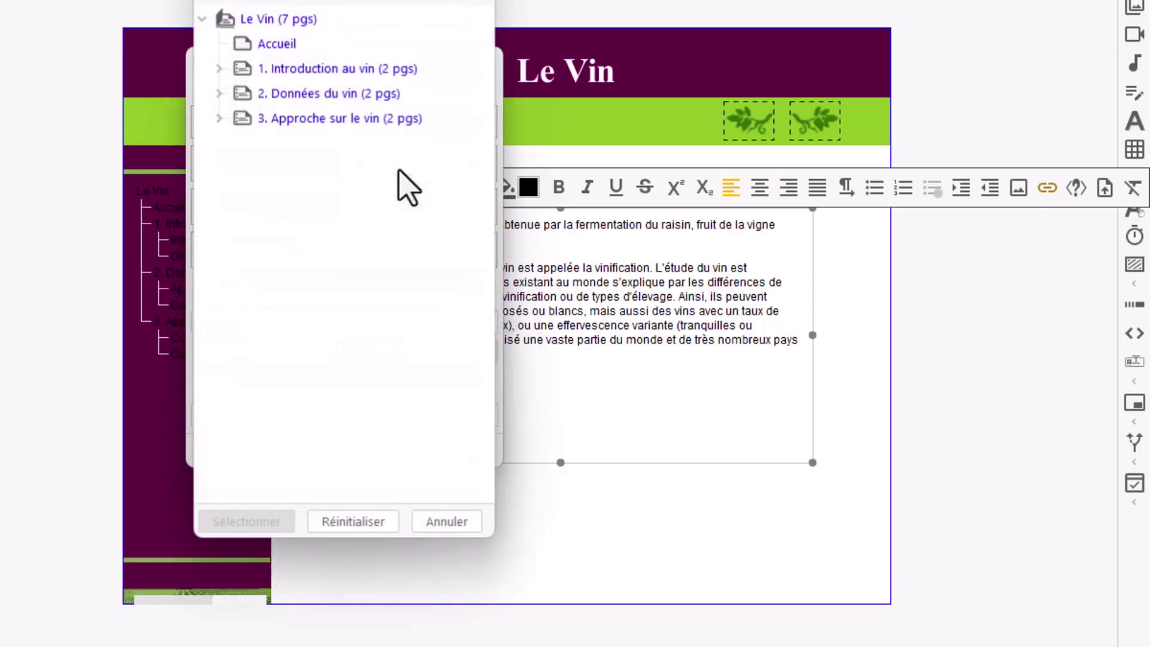
pyautogui.click(341, 70)
pyautogui.click(334, 94)
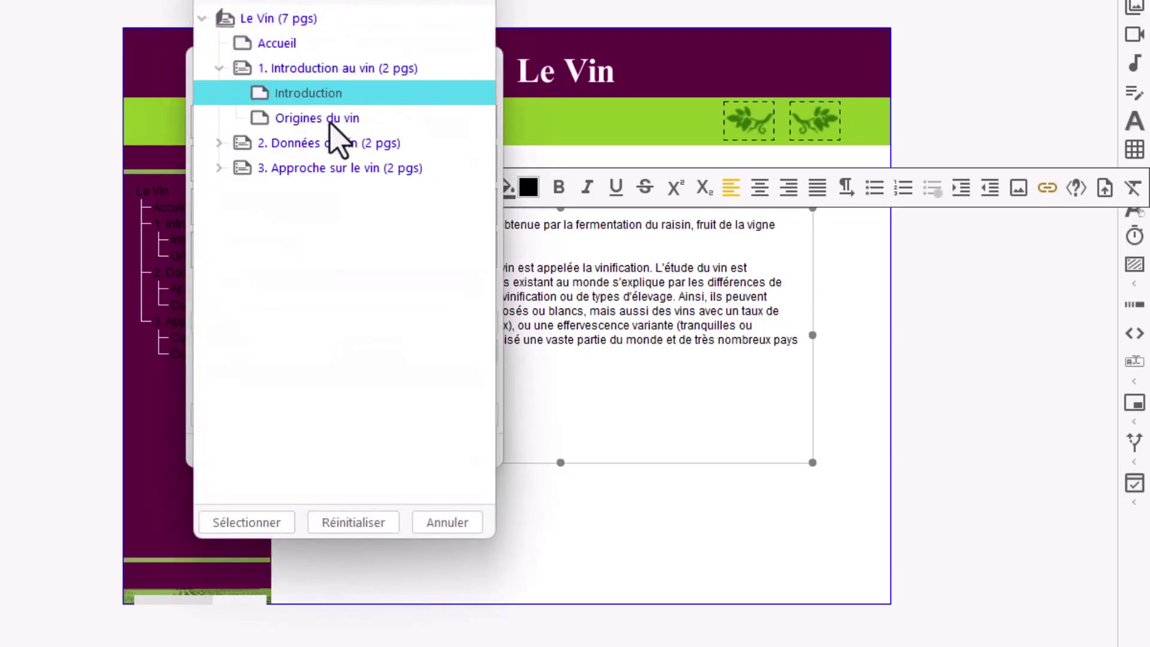
pyautogui.click(333, 121)
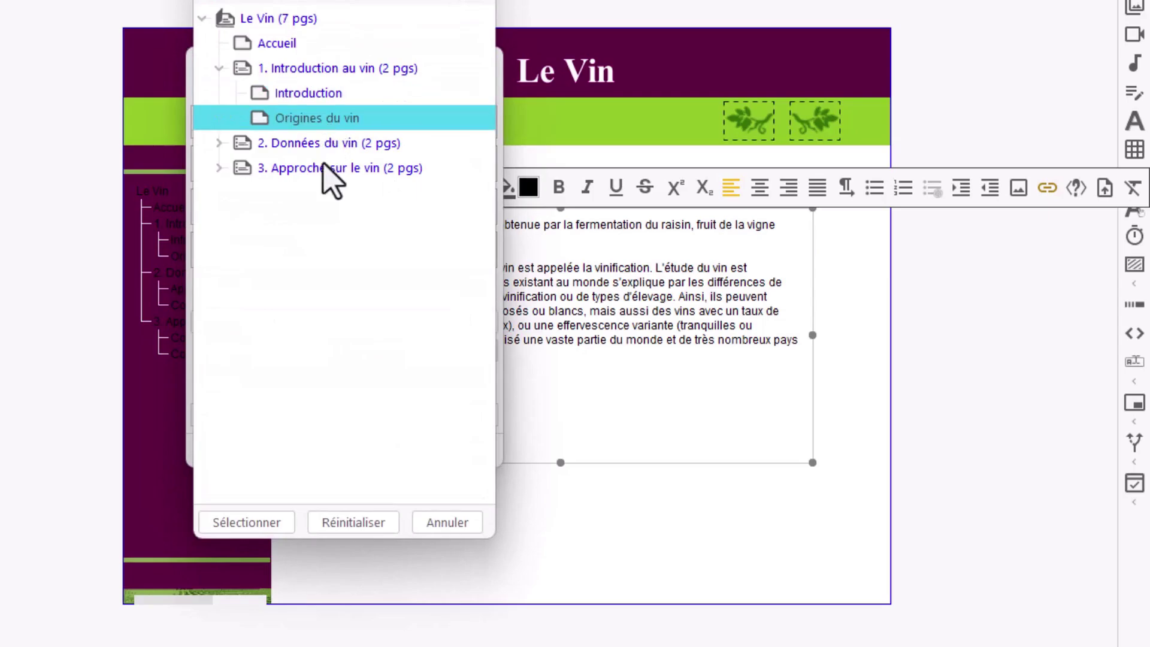
pyautogui.click(246, 522)
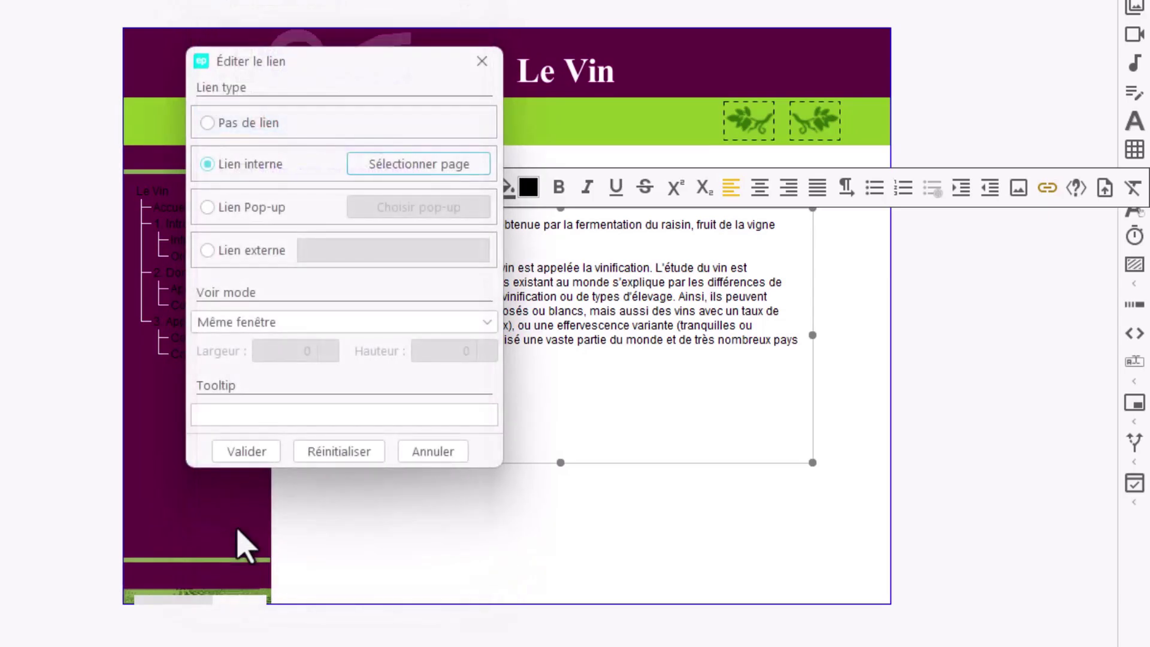
pyautogui.click(208, 251)
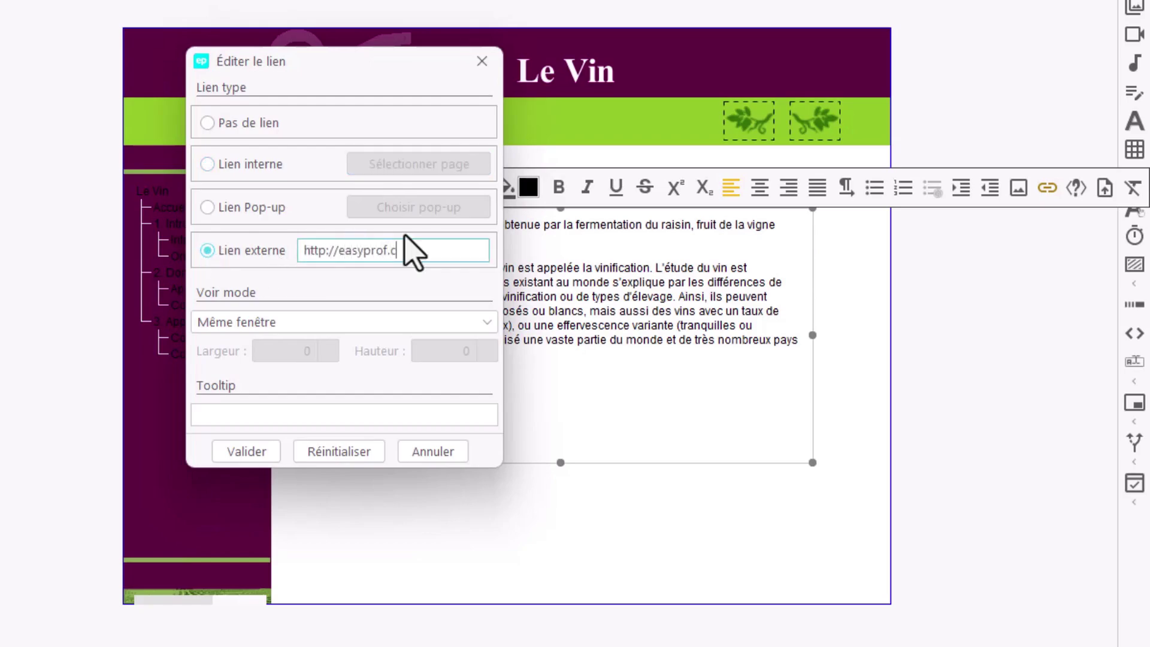
pyautogui.hotkey('ctrl', 'a')
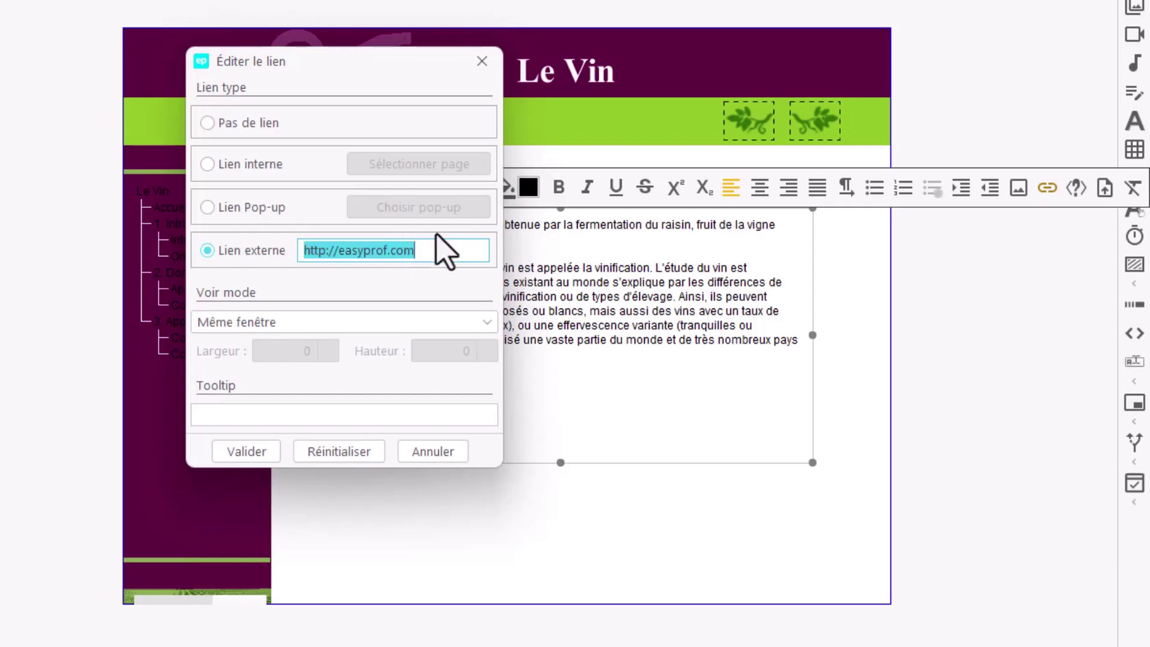
pyautogui.click(346, 324)
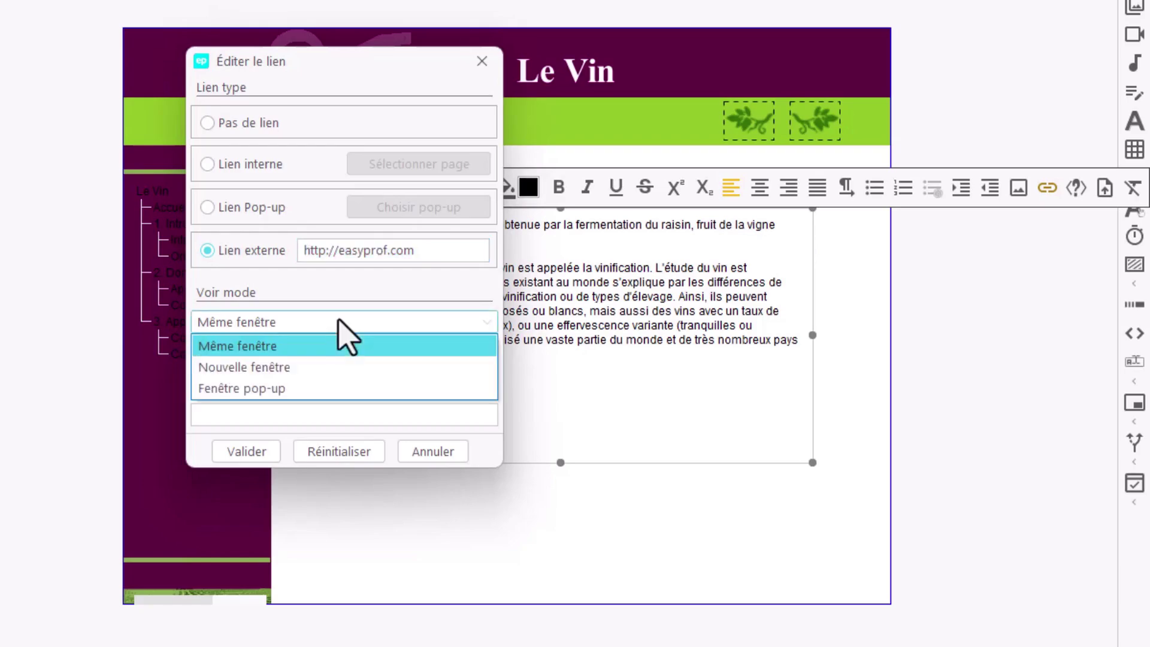
pyautogui.click(328, 367)
pyautogui.click(334, 327)
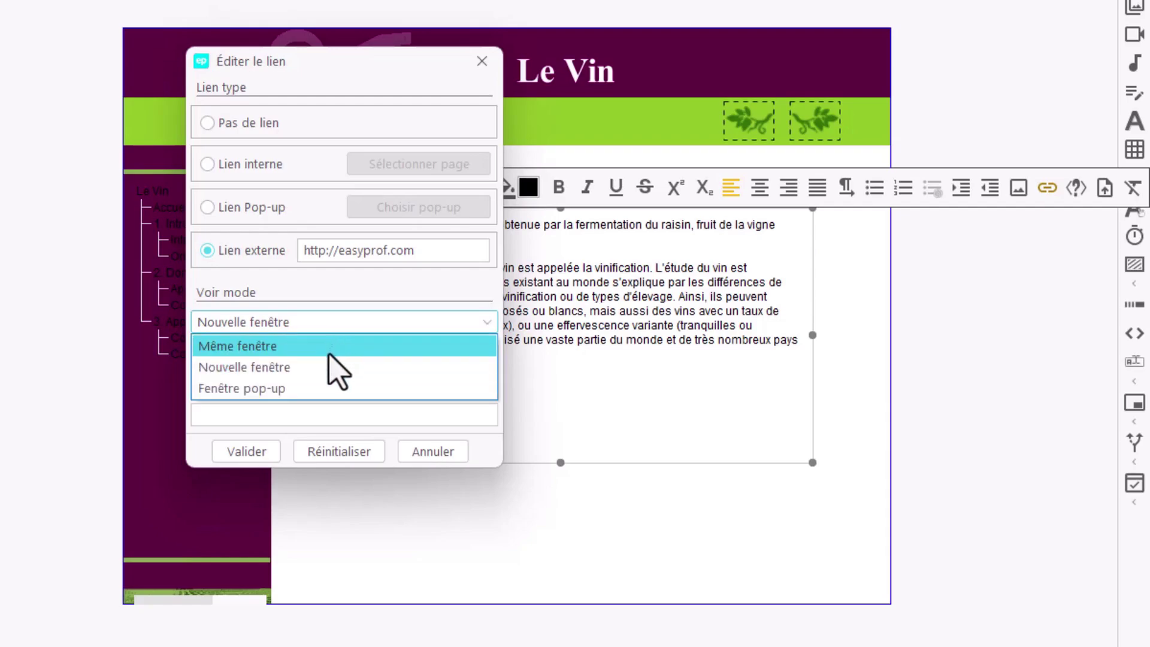
pyautogui.click(328, 352)
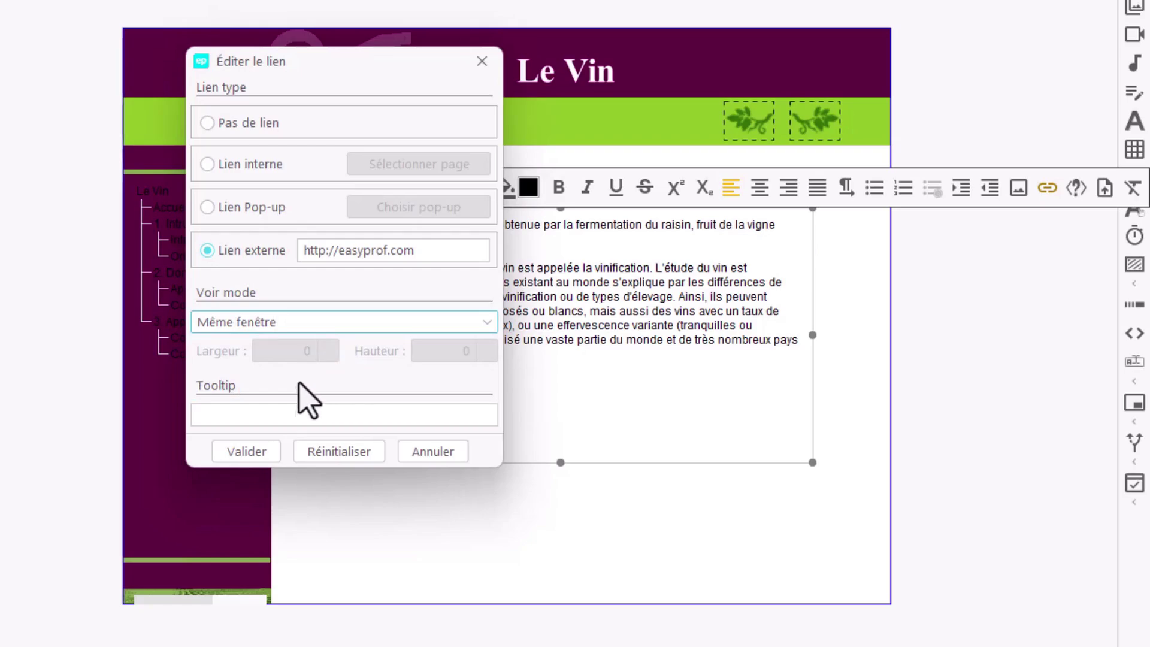
pyautogui.click(292, 413)
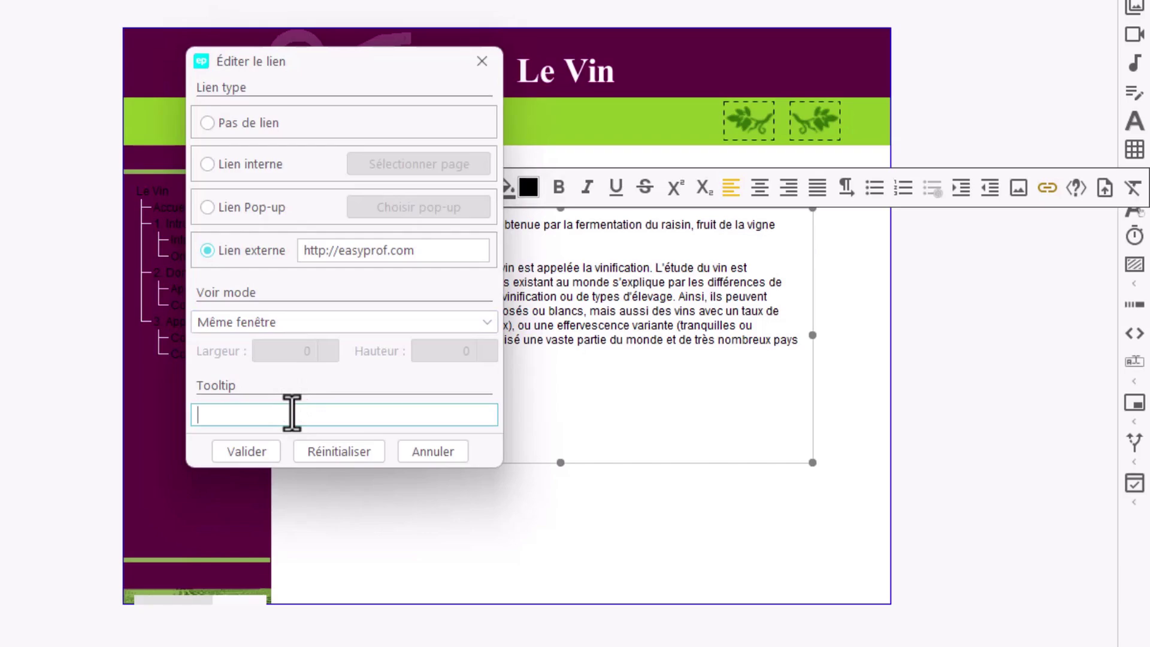
pyautogui.write('http://easyprof.com')
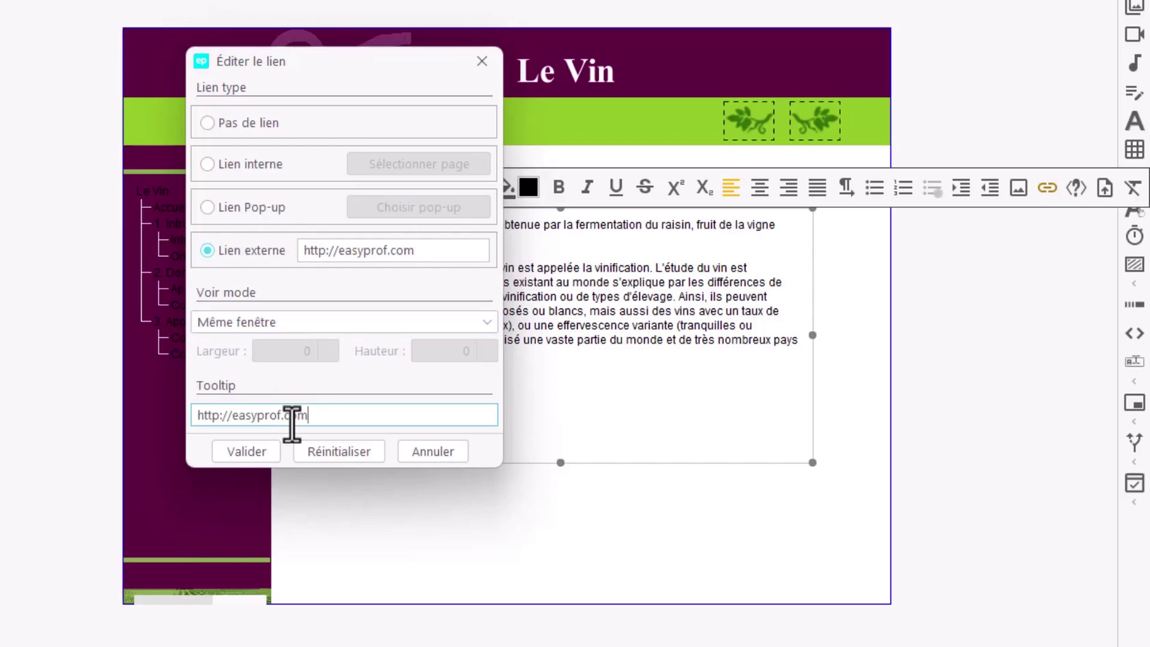
pyautogui.click(269, 454)
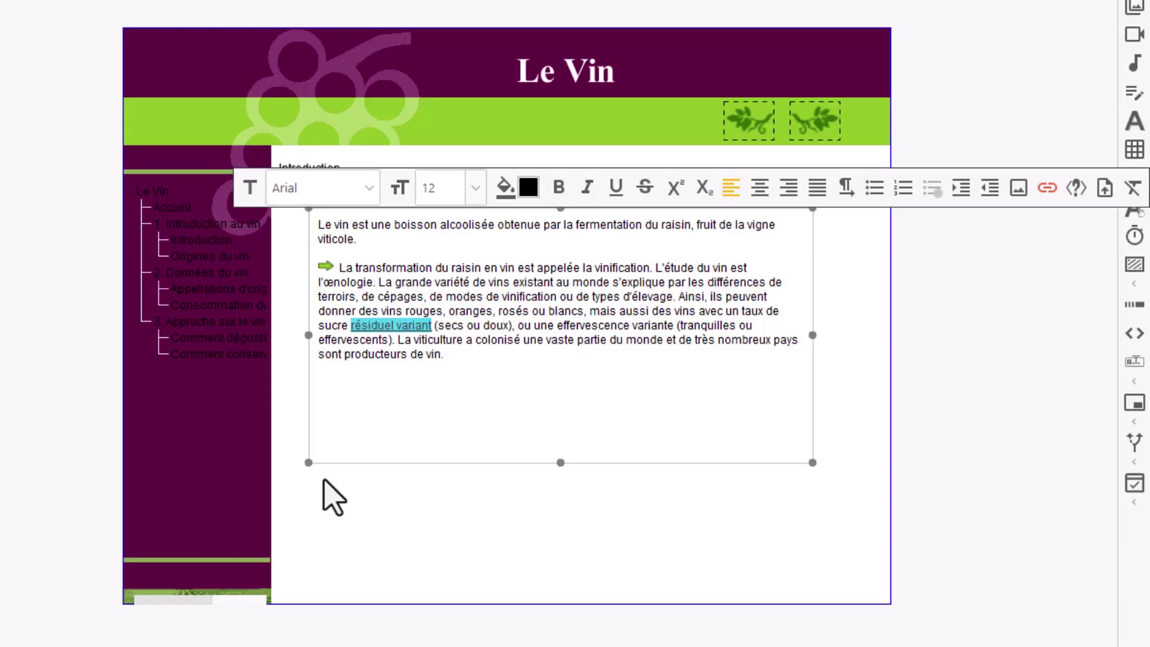
pyautogui.press('Escape')
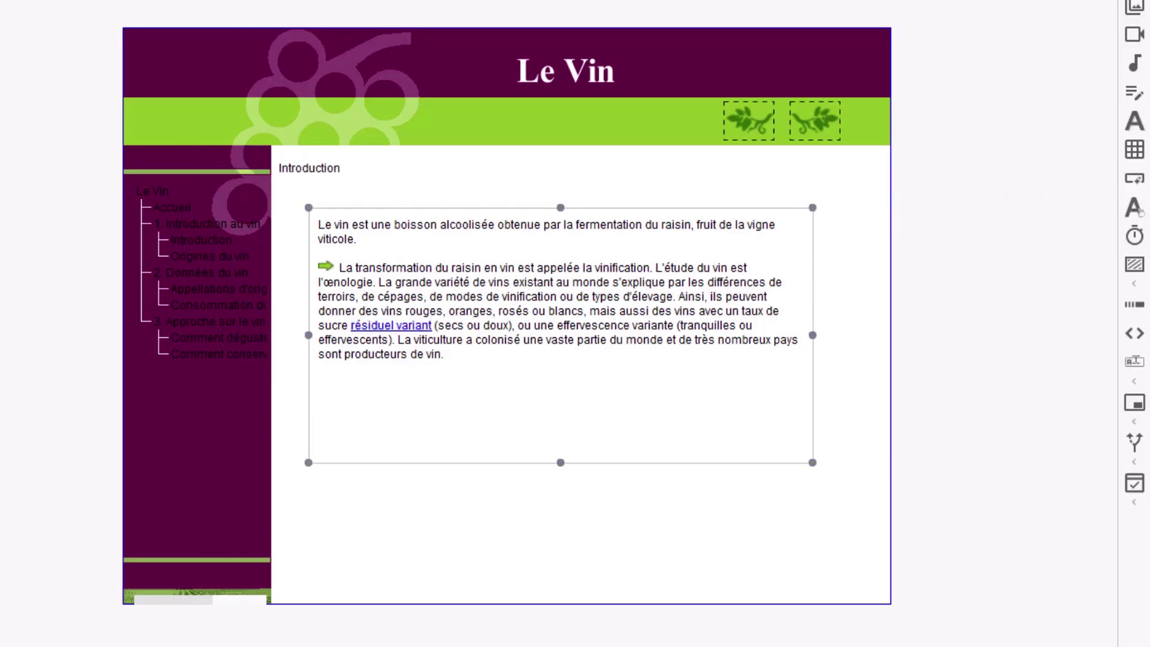
pyautogui.click(319, 371)
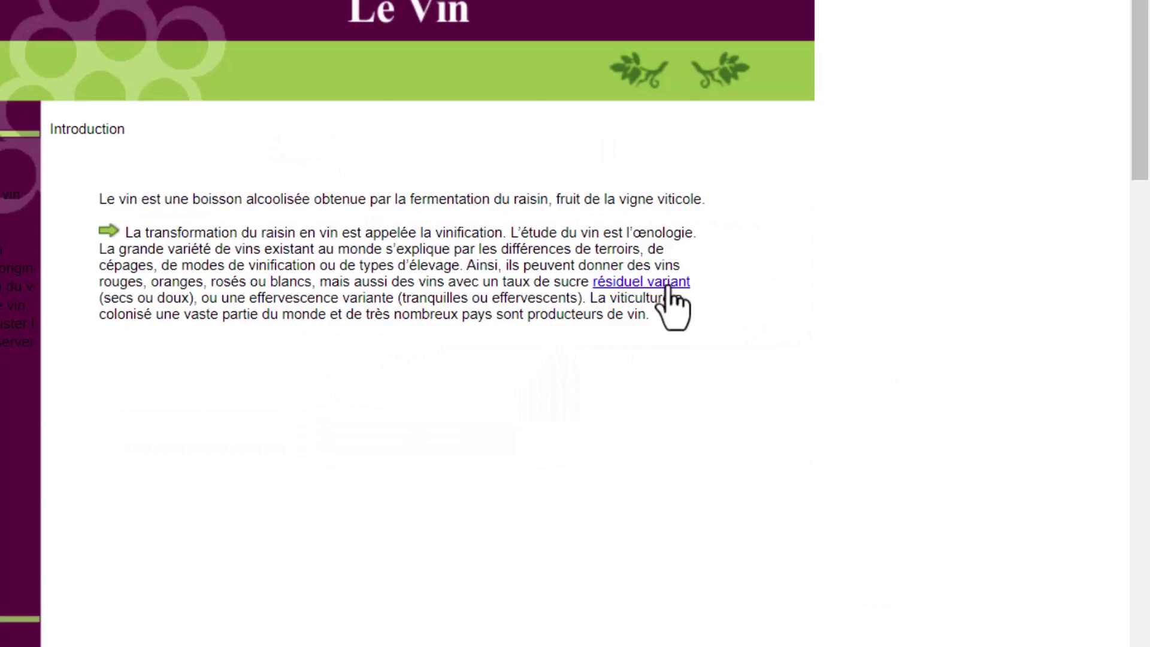